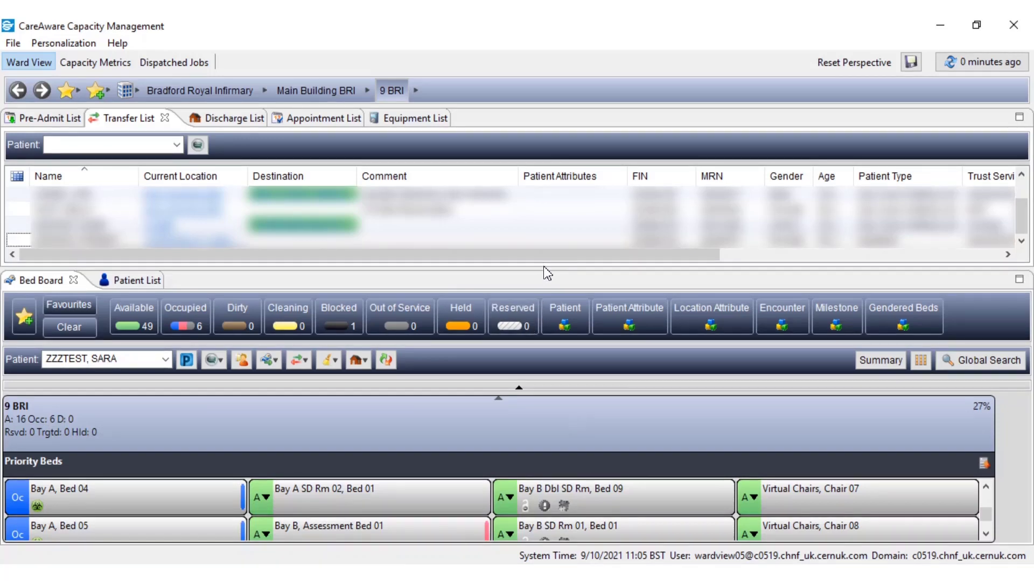
# Enlarge the bed board and view the patients occupying Bay A, Bed 04 and Bay A, Bed 05.
pyautogui.moveTo(545, 269); pyautogui.dragTo(579, 127)
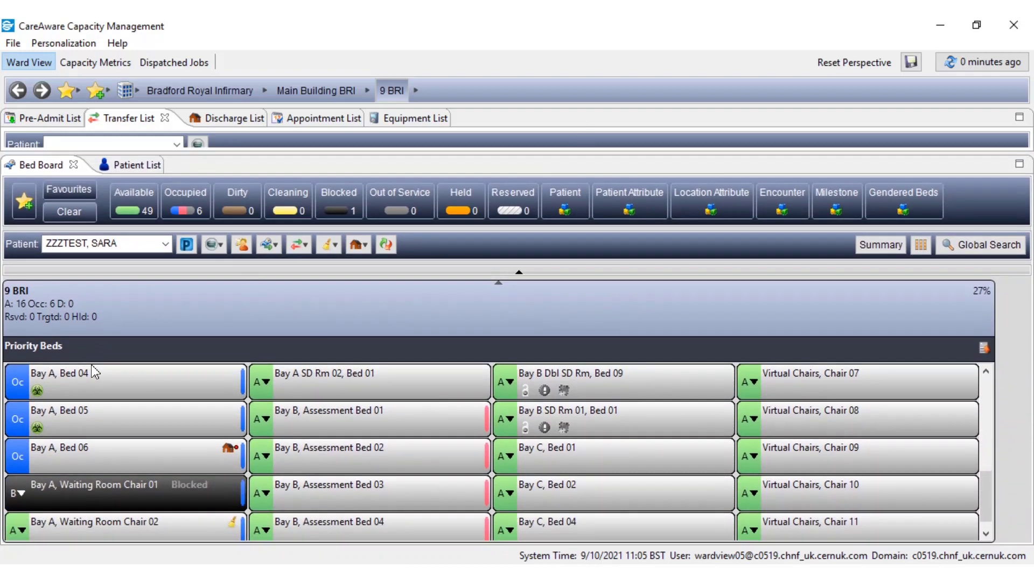
pyautogui.click(105, 387)
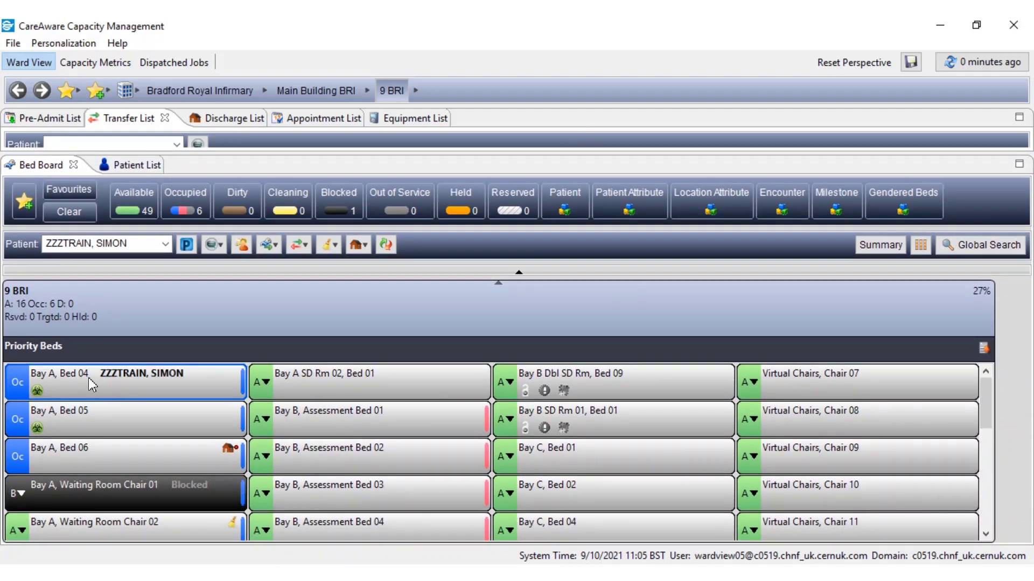
pyautogui.click(86, 416)
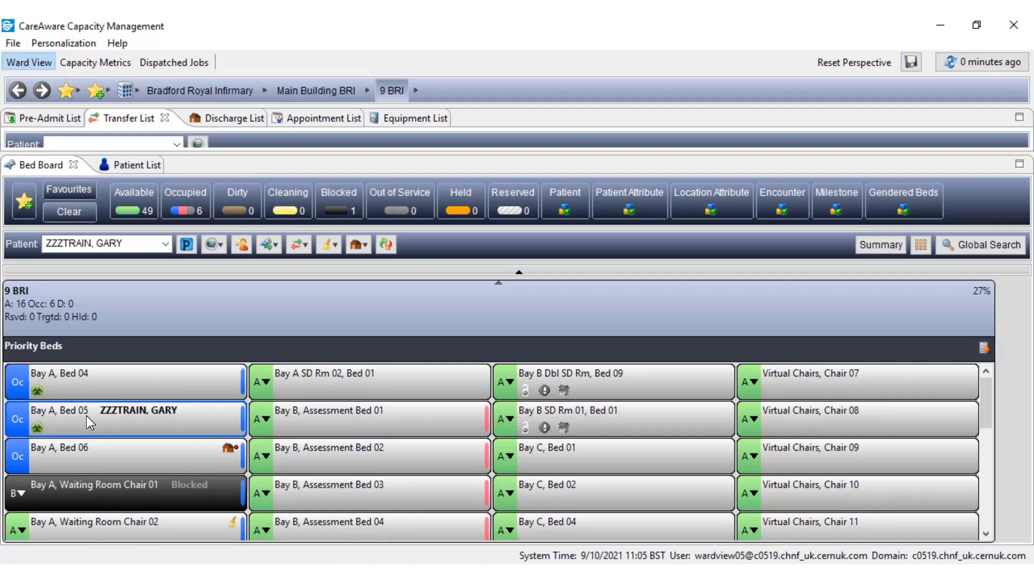
# Turn on bed swap and swap the patient in Bay A, Bed 04 with the patient in Bay A, Bed 05.
pyautogui.click(125, 383)
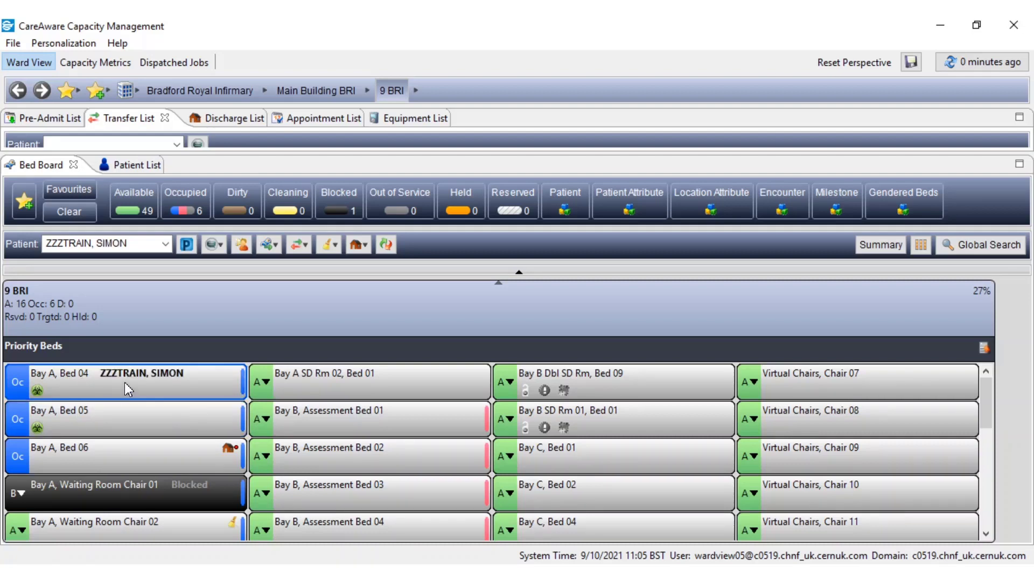
pyautogui.click(382, 249)
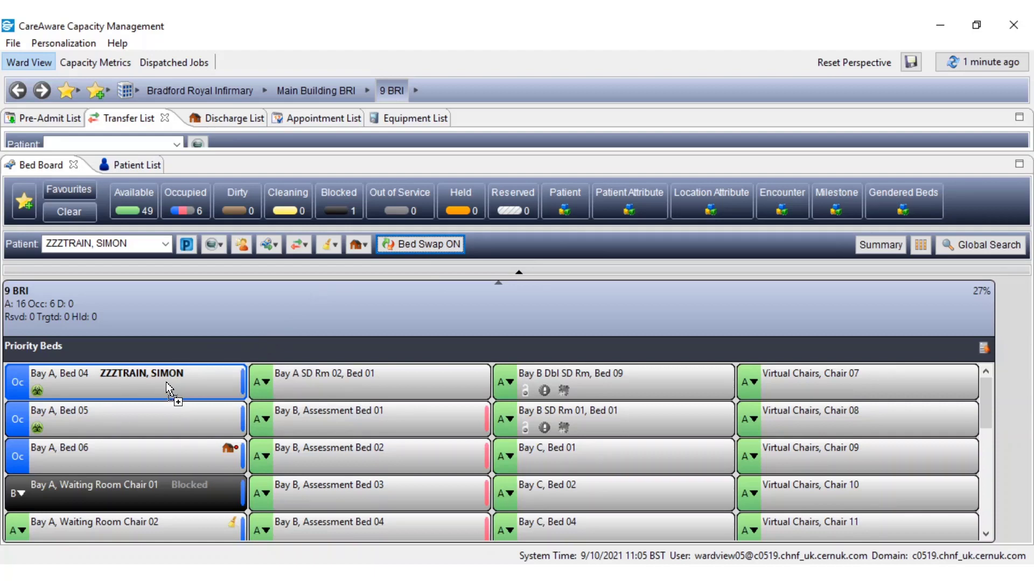
pyautogui.moveTo(167, 386); pyautogui.dragTo(143, 420)
pyautogui.moveTo(121, 415); pyautogui.dragTo(121, 414)
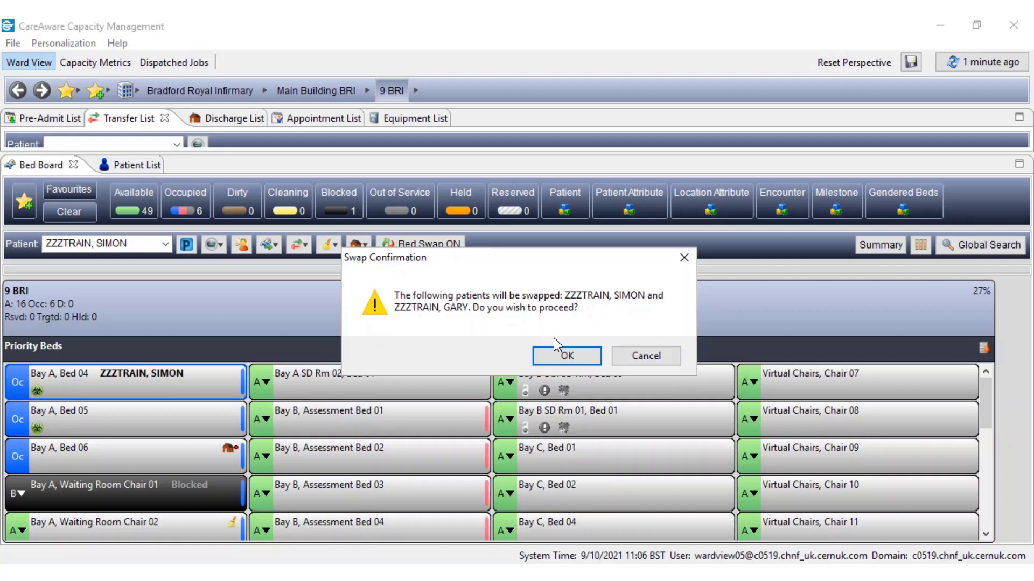
pyautogui.click(565, 356)
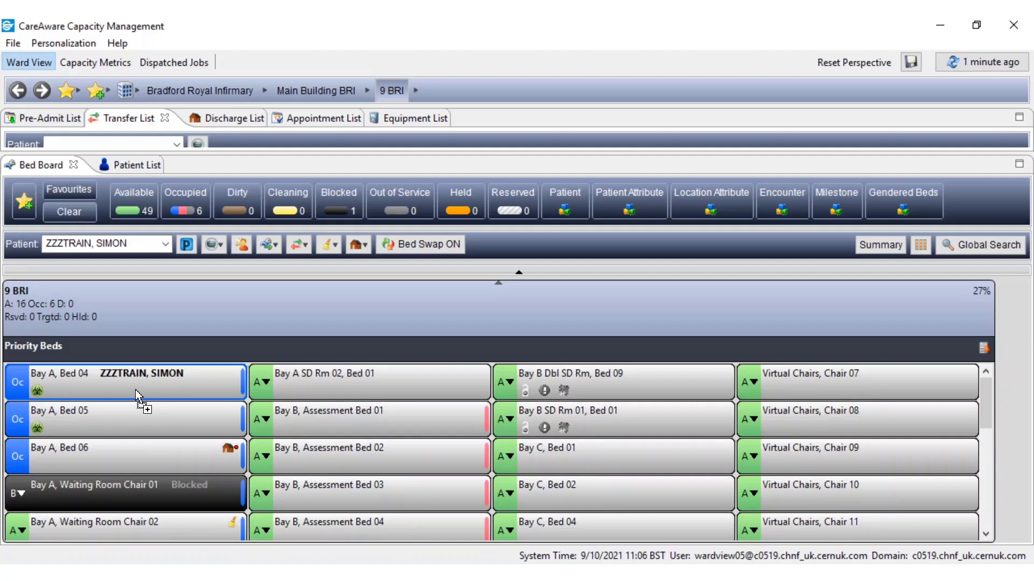
pyautogui.moveTo(135, 391); pyautogui.dragTo(136, 391)
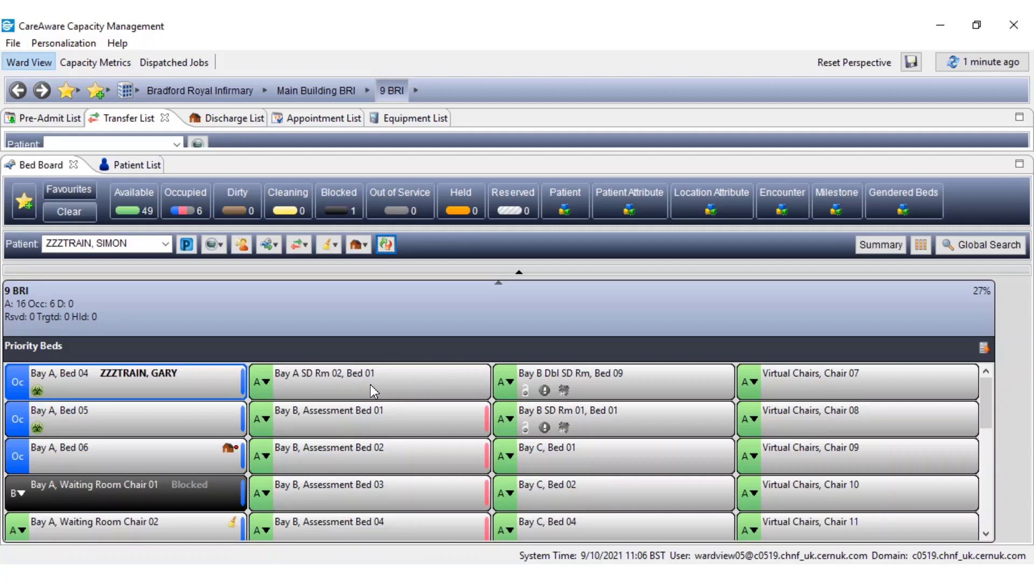
# Start assigning the patient in Bay A, Bed 04 to the available bed Bay A SD Rm 02, Bed 01.
pyautogui.click(265, 387)
pyautogui.click(266, 388)
pyautogui.moveTo(169, 378); pyautogui.dragTo(369, 380)
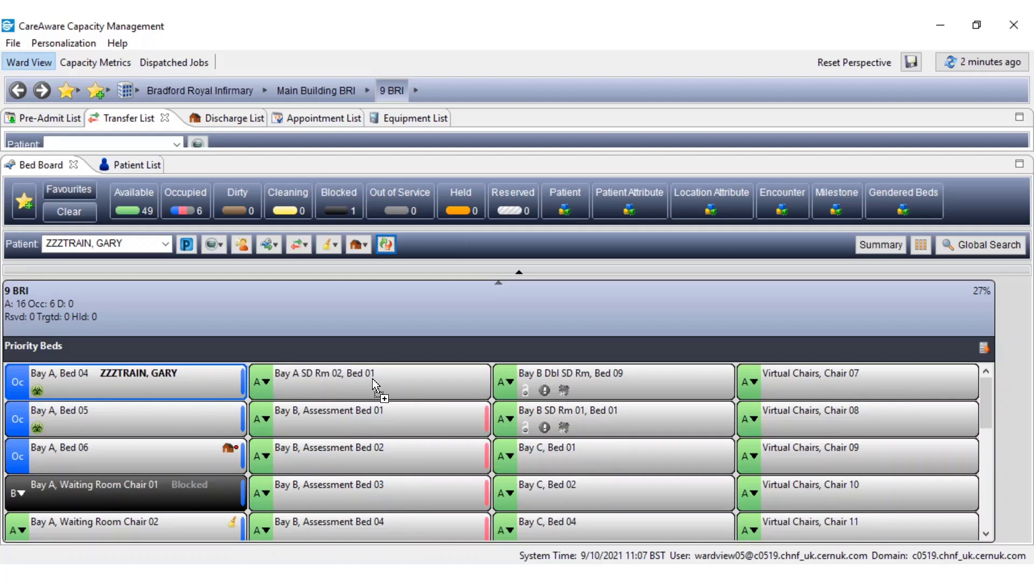
pyautogui.moveTo(375, 383); pyautogui.dragTo(375, 384)
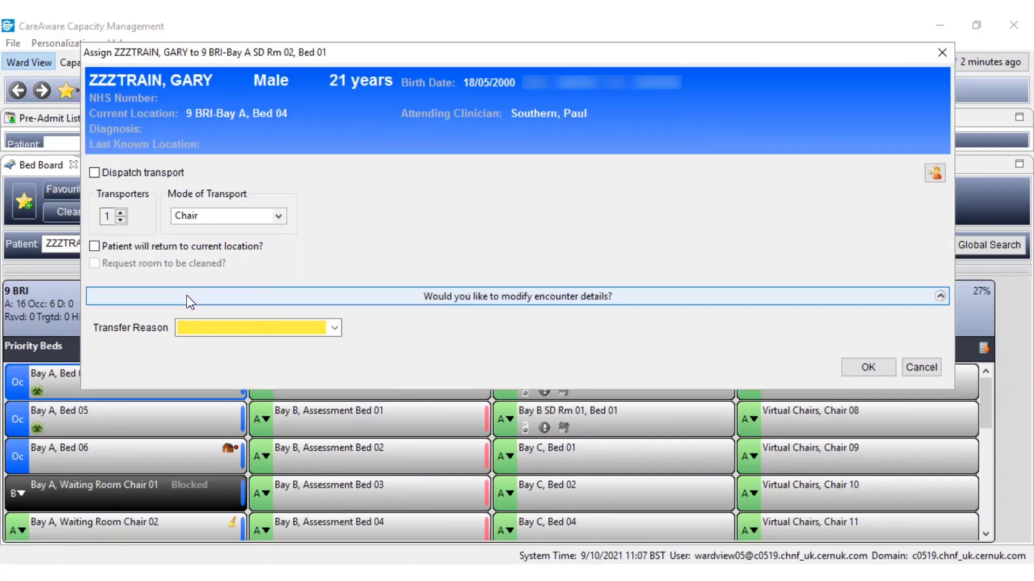
# Give Condition Worsened as the transfer reason, leave transport undispatched, and confirm the bed assignment.
pyautogui.click(335, 329)
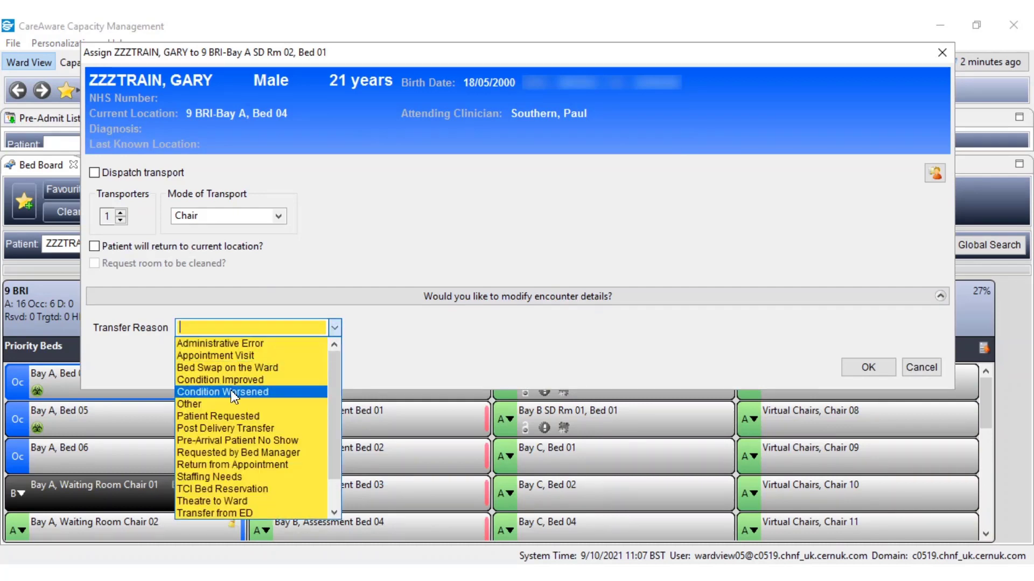
pyautogui.click(217, 393)
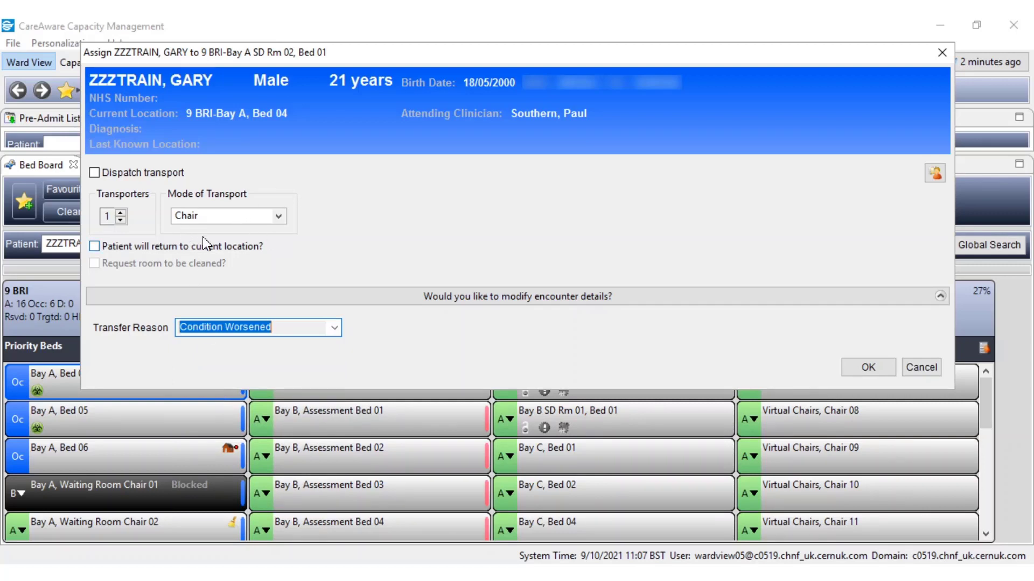
pyautogui.click(104, 176)
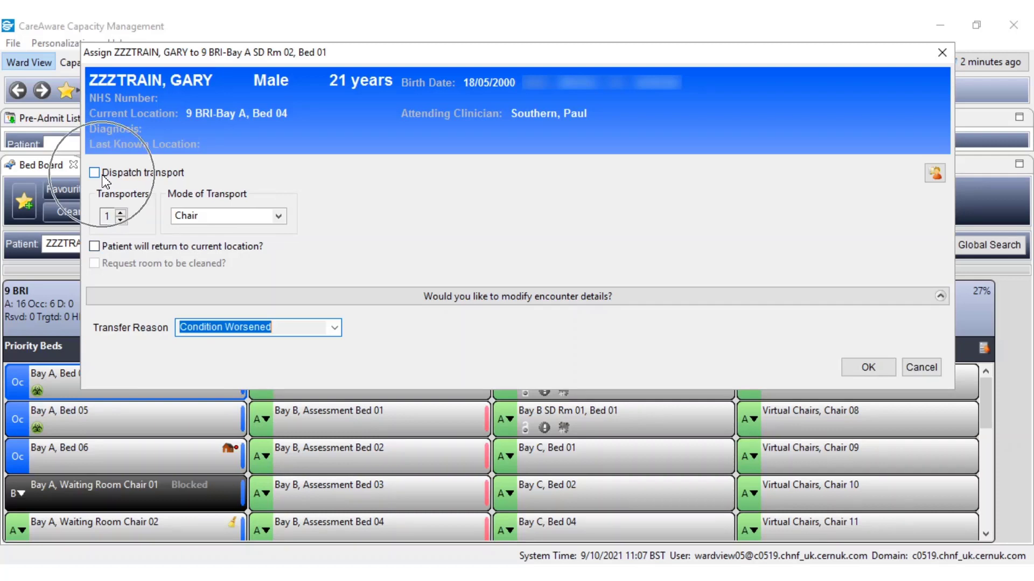
pyautogui.press('ctrl')
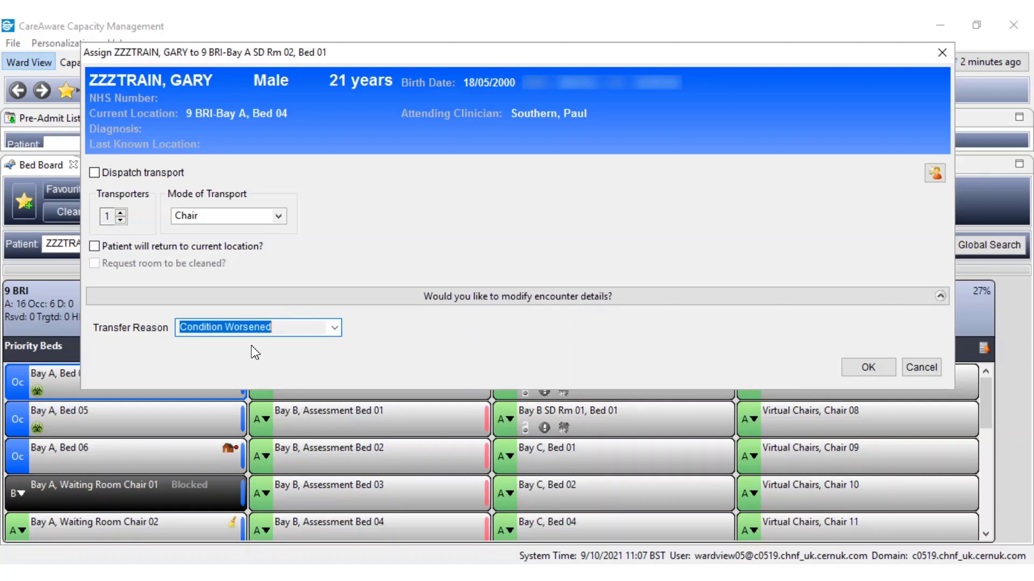
pyautogui.click(883, 369)
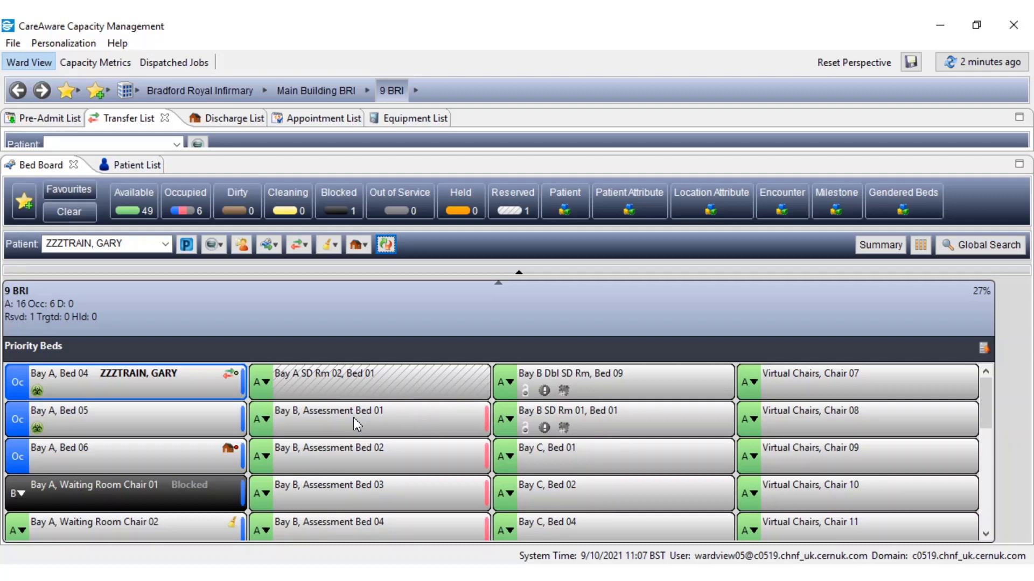
# Check the reserved patient's details in the location details of Bay A SD Rm 02, Bed 01.
pyautogui.doubleClick(364, 383)
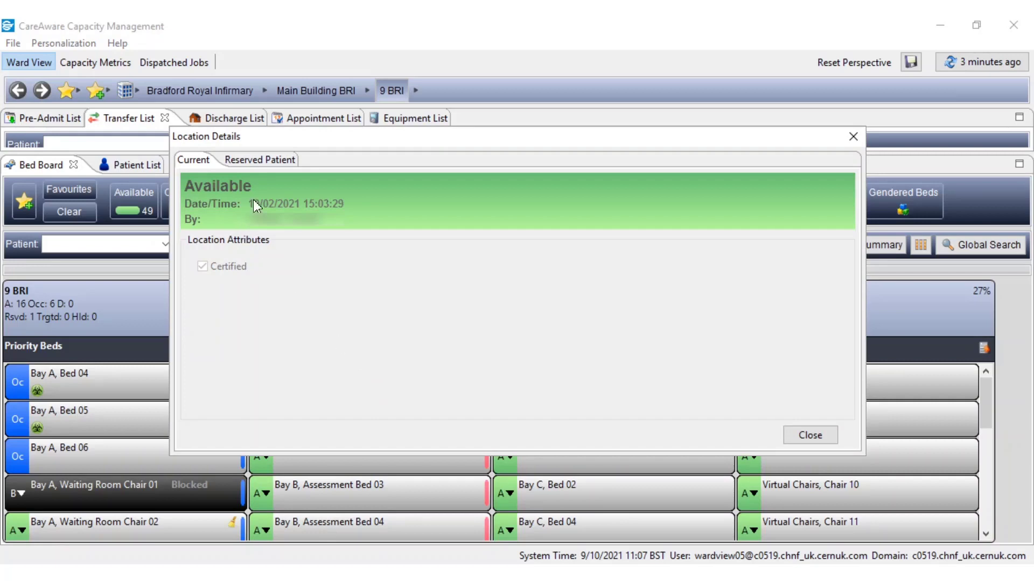
pyautogui.click(252, 161)
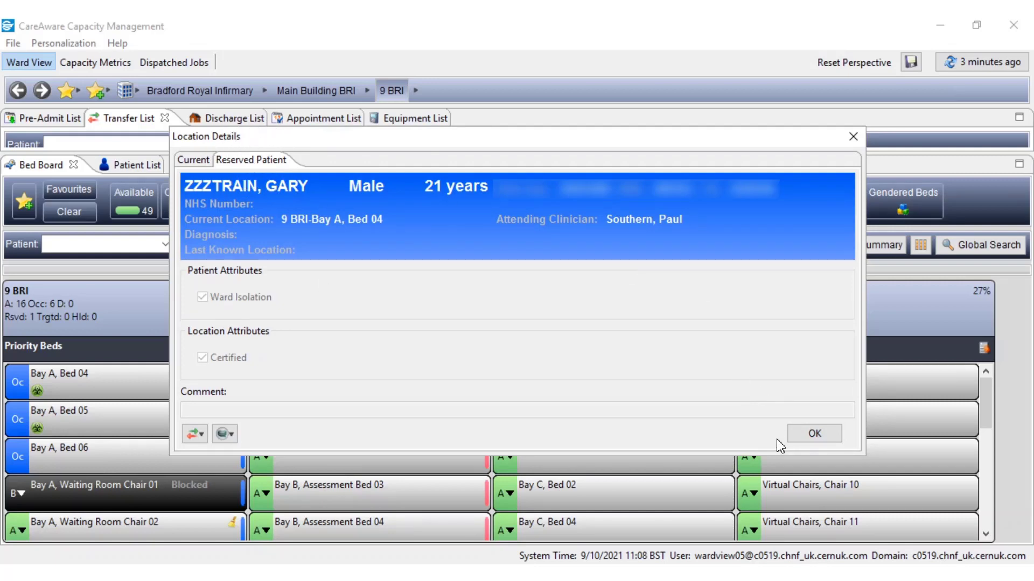
pyautogui.click(814, 434)
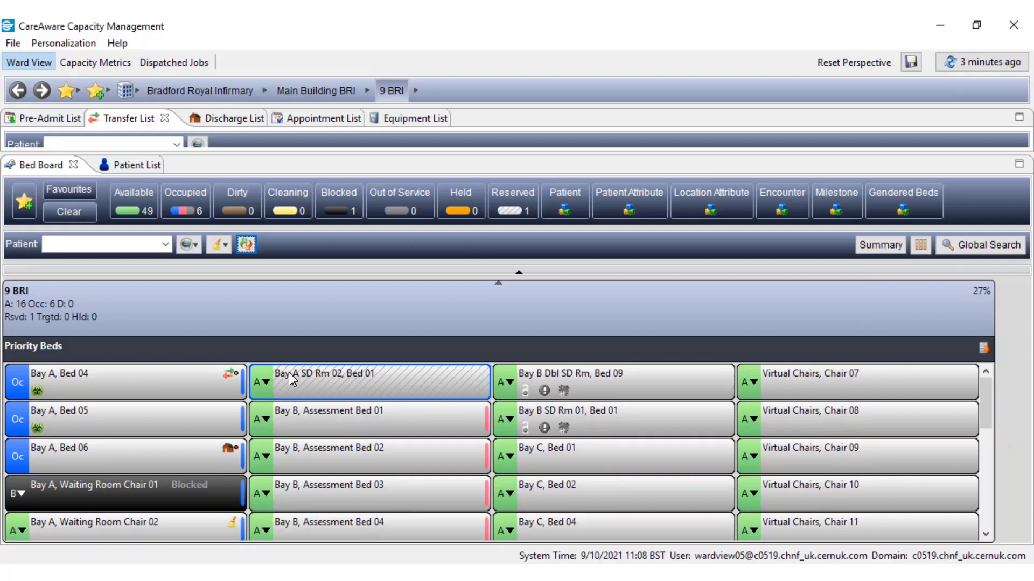
# Complete the pending transfer of the patient in Bay A, Bed 04 and select the patient in Bay A SD Rm 02, Bed 01.
pyautogui.click(183, 375)
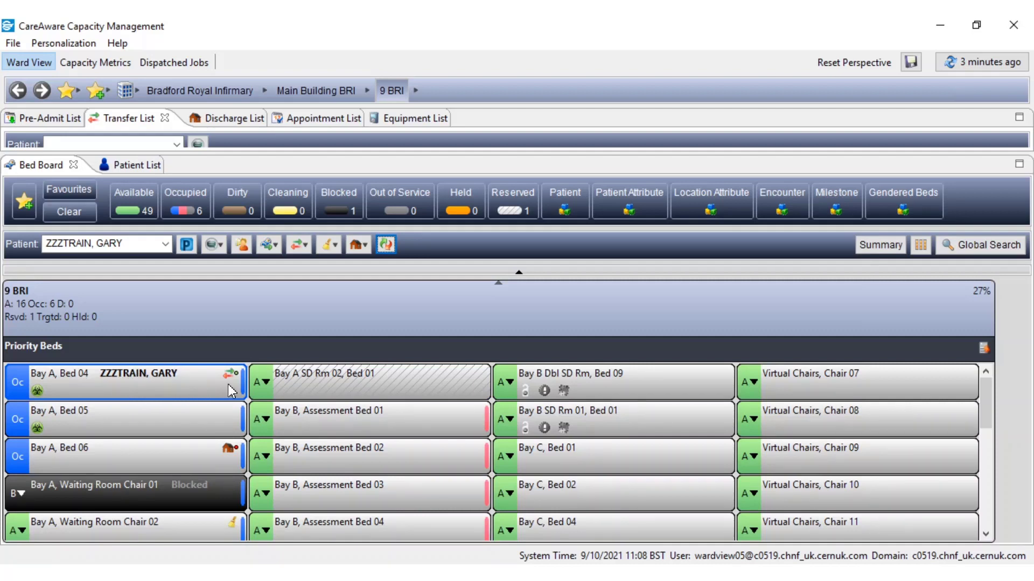
pyautogui.moveTo(232, 383)
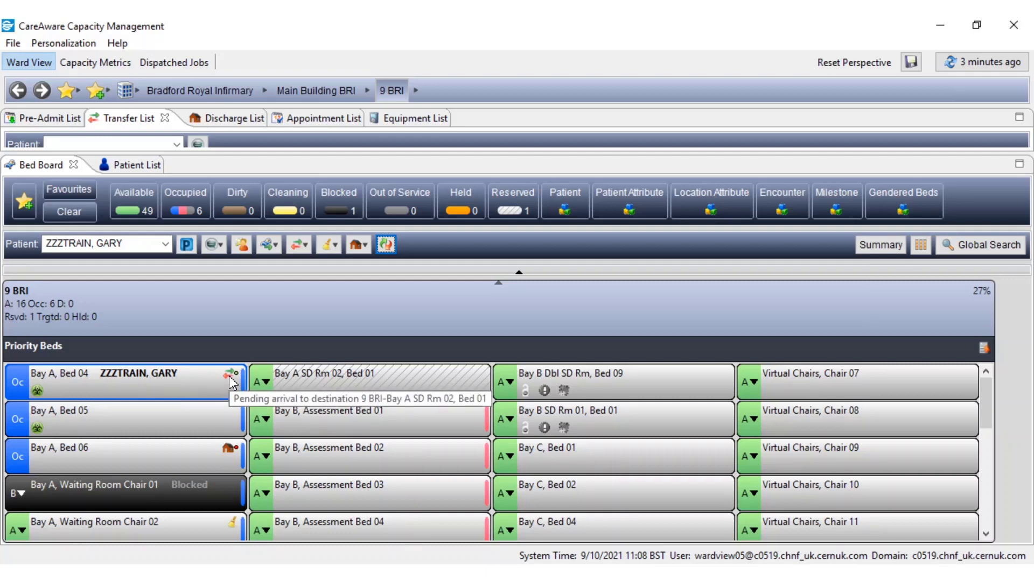
pyautogui.click(303, 242)
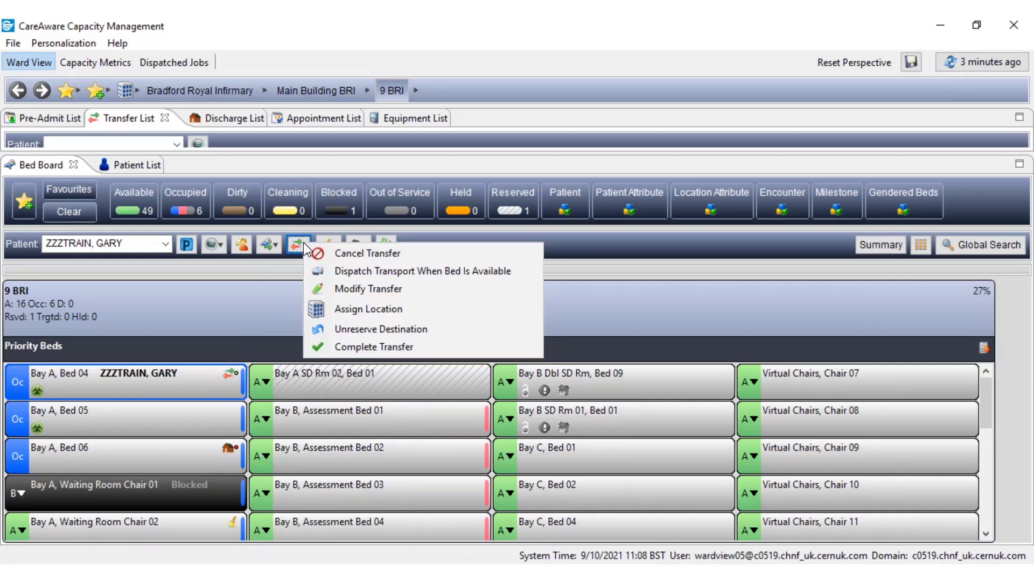
pyautogui.click(356, 348)
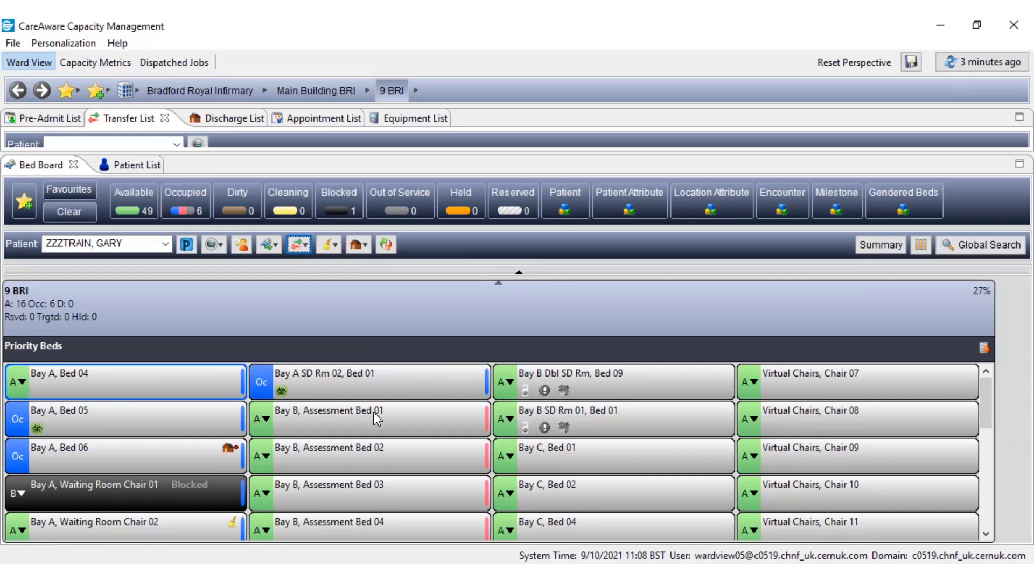
pyautogui.click(352, 377)
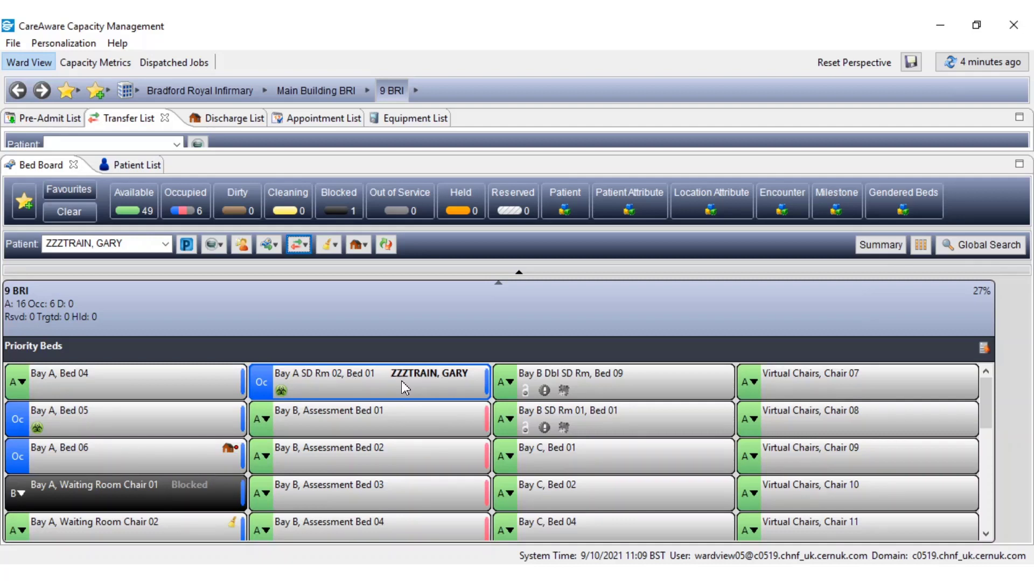
pyautogui.click(211, 249)
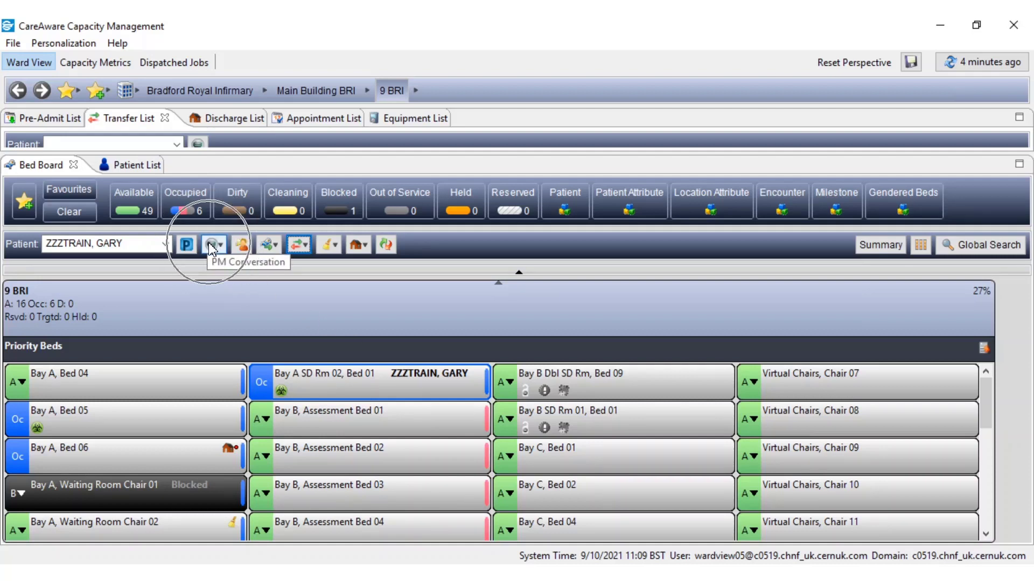
pyautogui.press('ctrl')
pyautogui.click(209, 245)
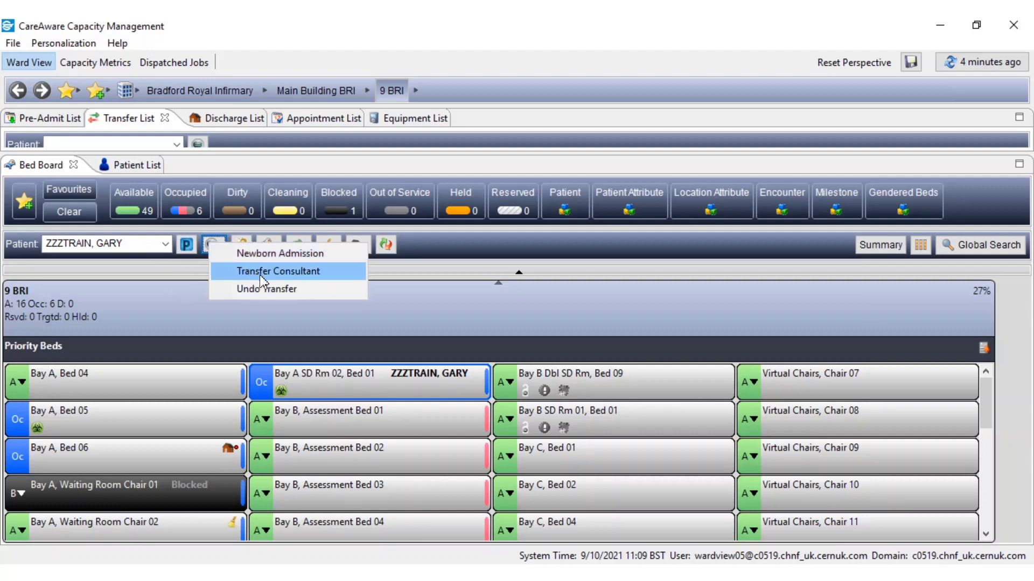
pyautogui.click(260, 272)
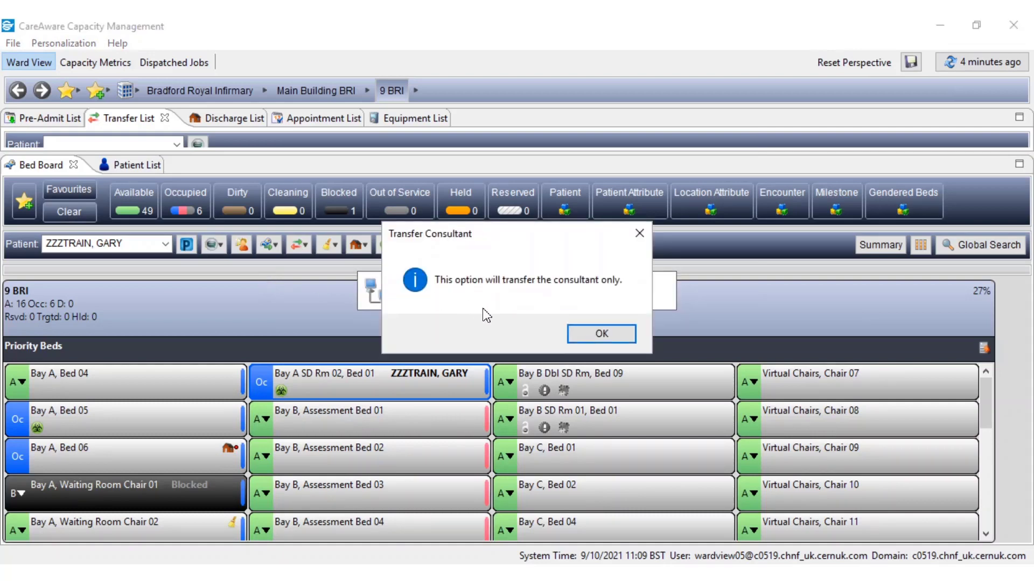
pyautogui.click(615, 332)
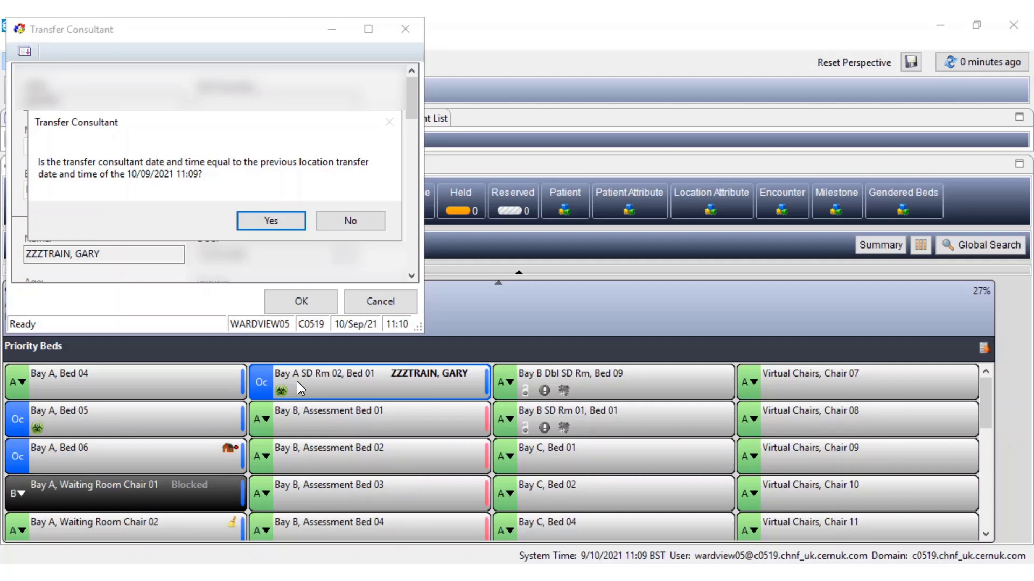
pyautogui.click(252, 228)
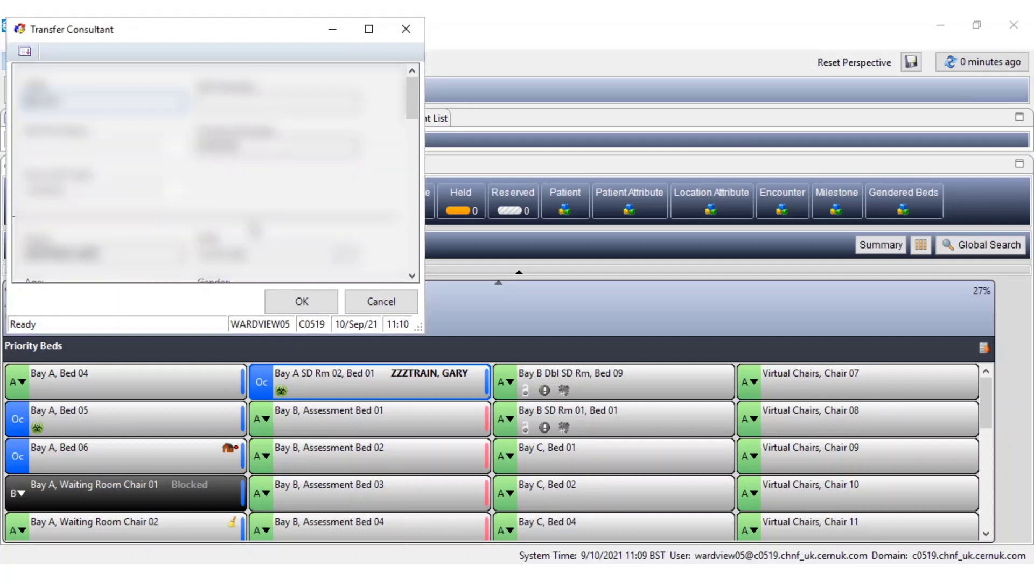
pyautogui.click(368, 29)
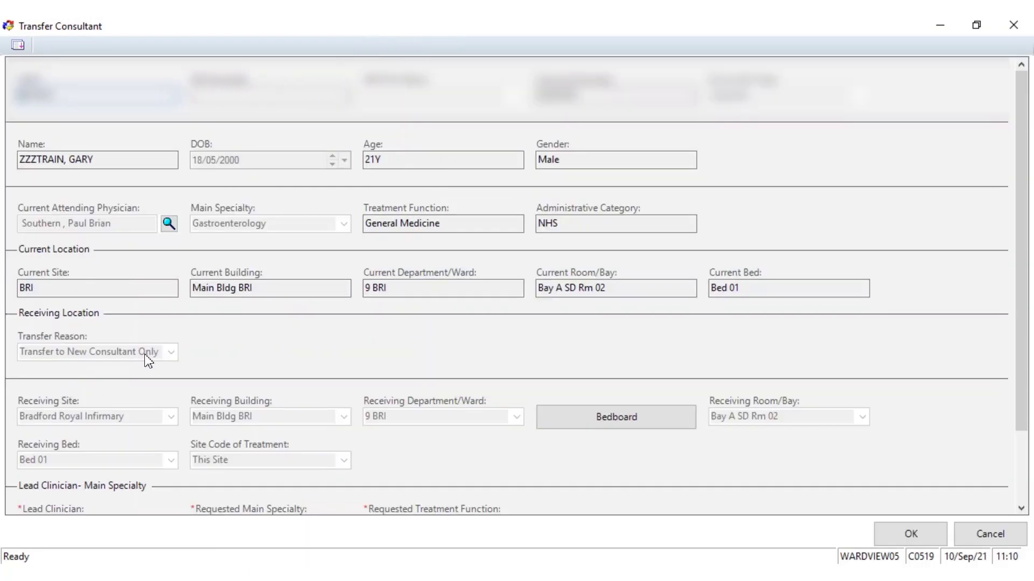
pyautogui.scroll(-3, 232, 420)
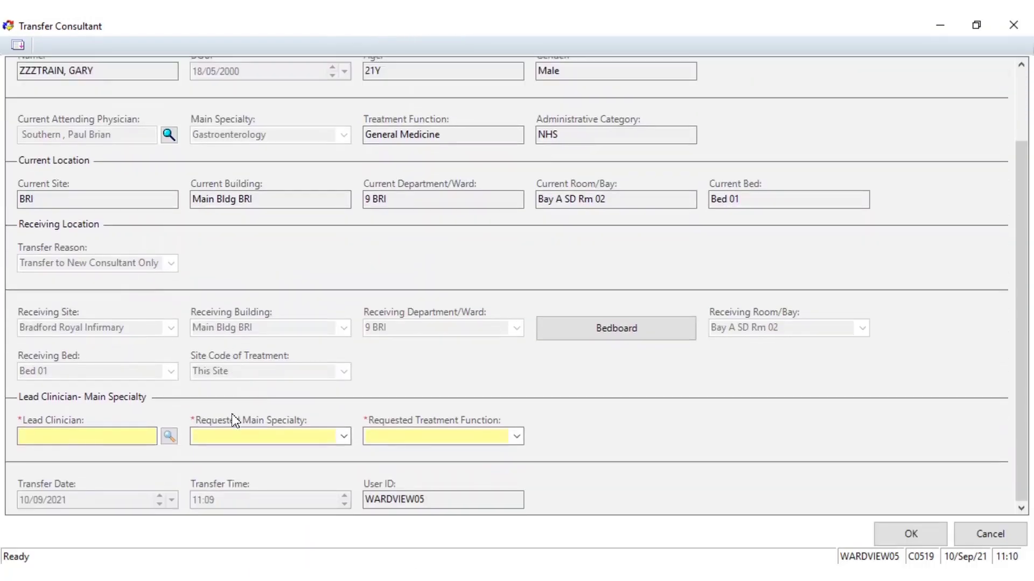
pyautogui.click(247, 495)
pyautogui.click(972, 543)
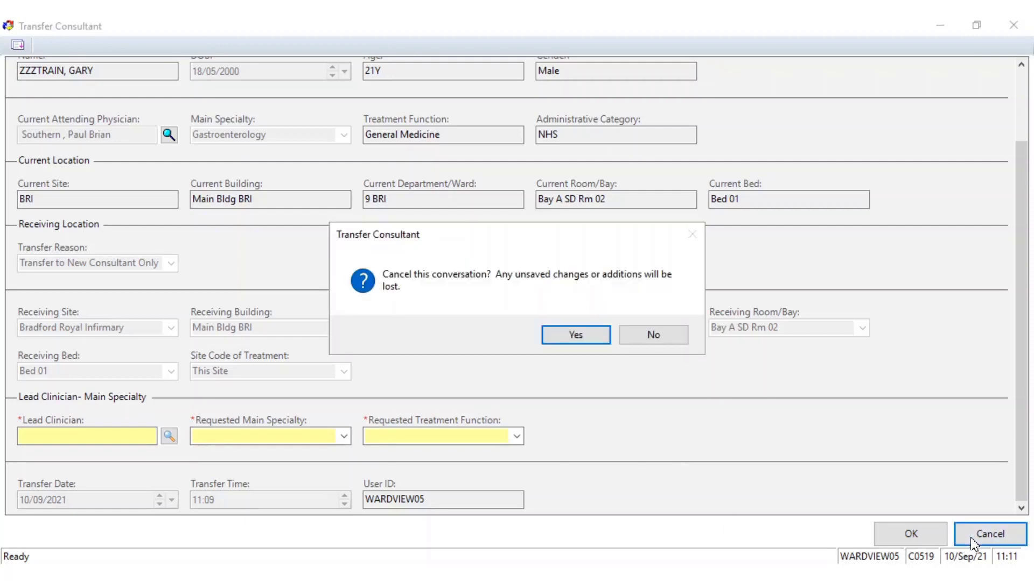
pyautogui.click(580, 338)
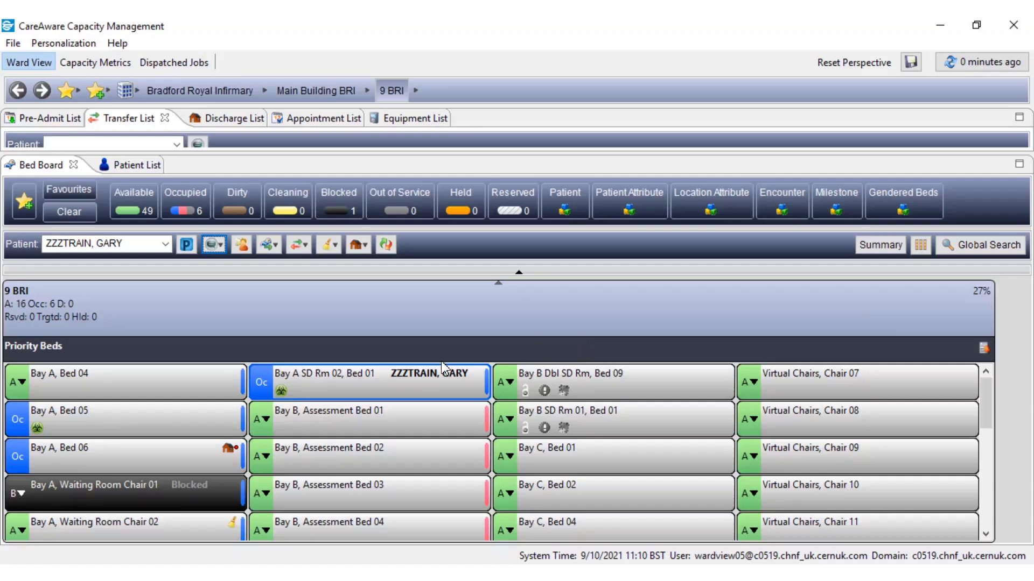
# Start a consultant transfer for the patient in Bay A SD Rm 02, Bed 01, answering No to reusing the previous location transfer's date and time.
pyautogui.click(214, 245)
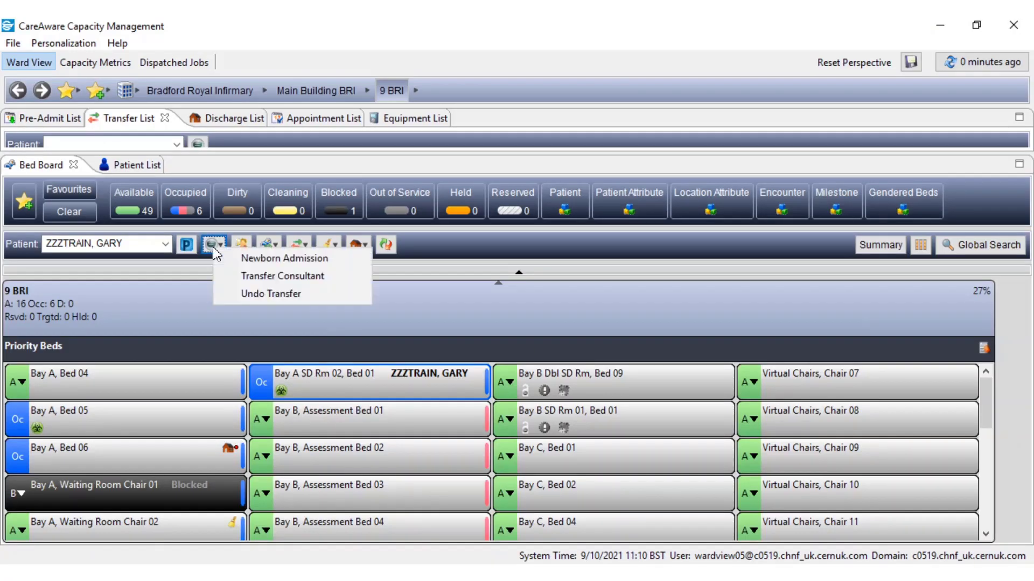
pyautogui.click(243, 279)
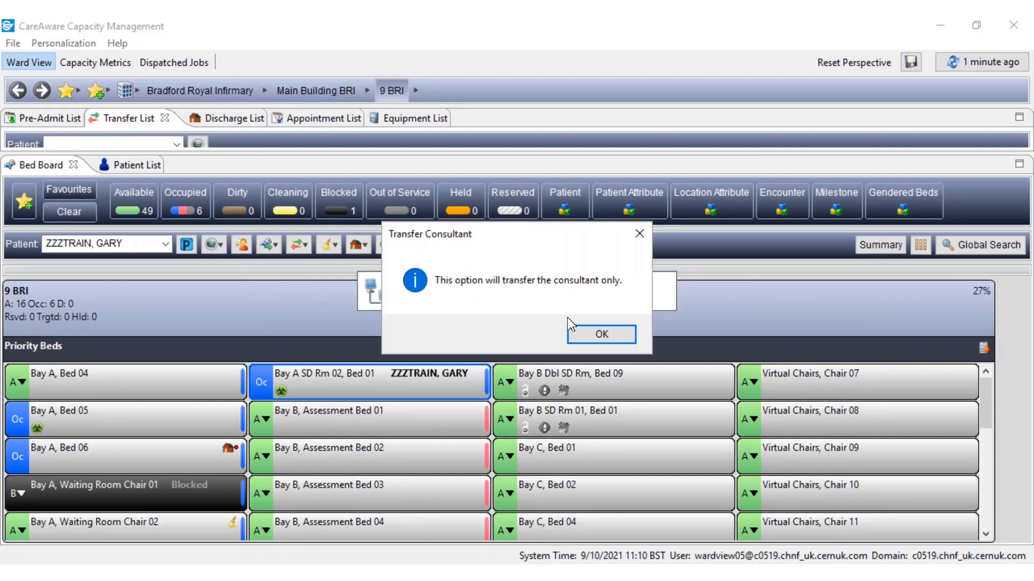
pyautogui.click(591, 332)
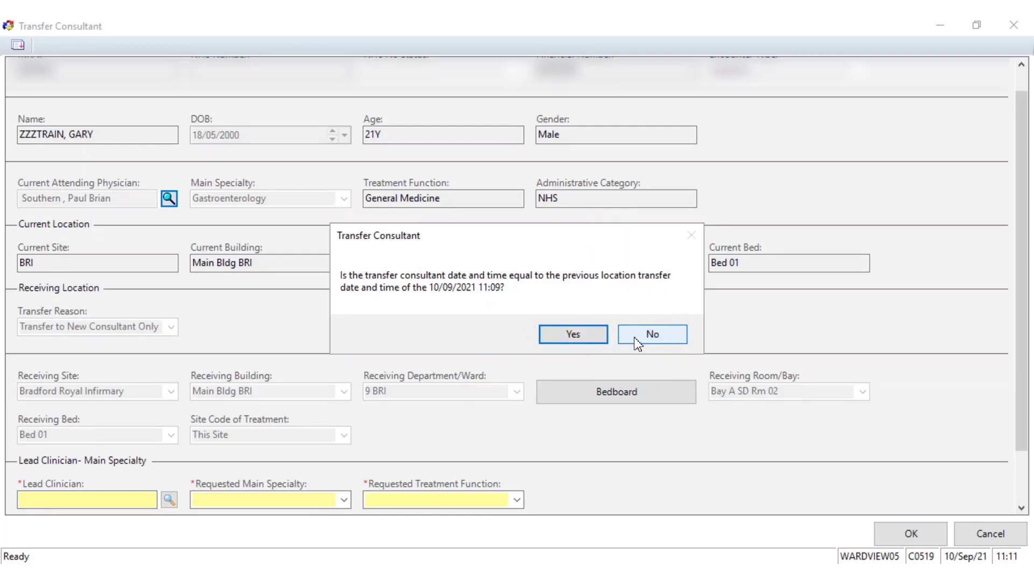
pyautogui.click(637, 344)
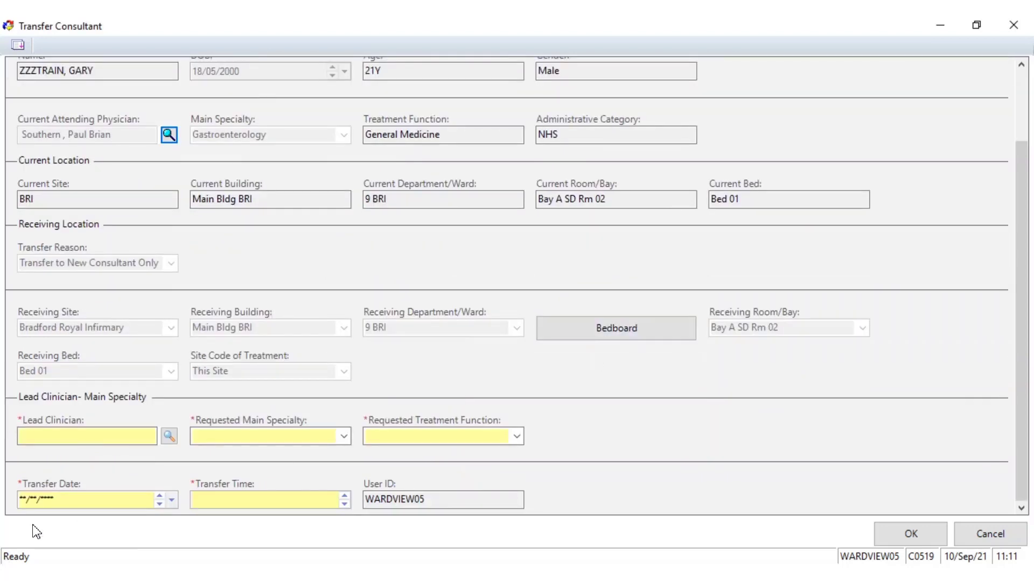
# Look up the new lead clinician by surname and choose the matching Gastroenterology clinician.
pyautogui.click(60, 505)
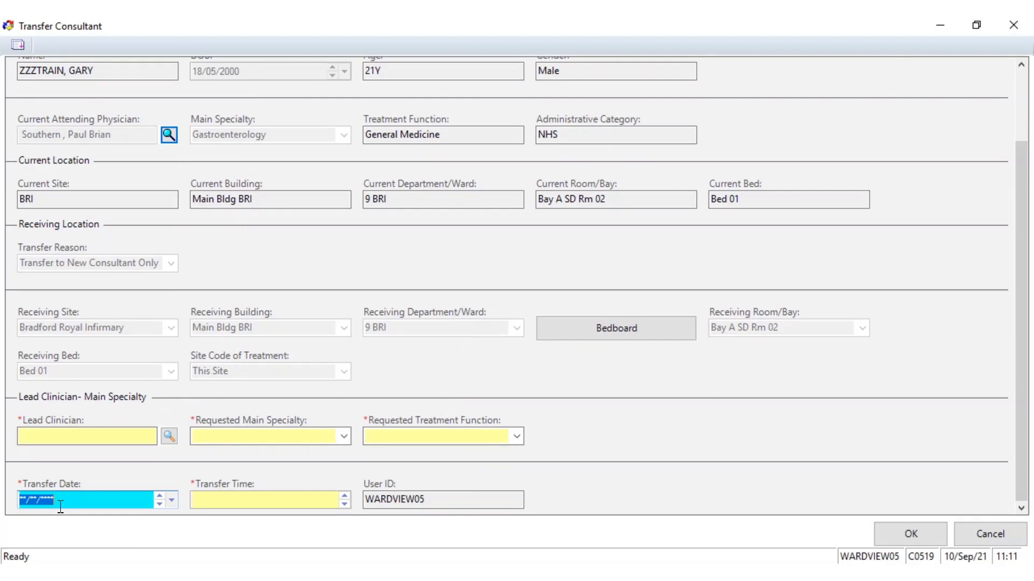
pyautogui.click(76, 430)
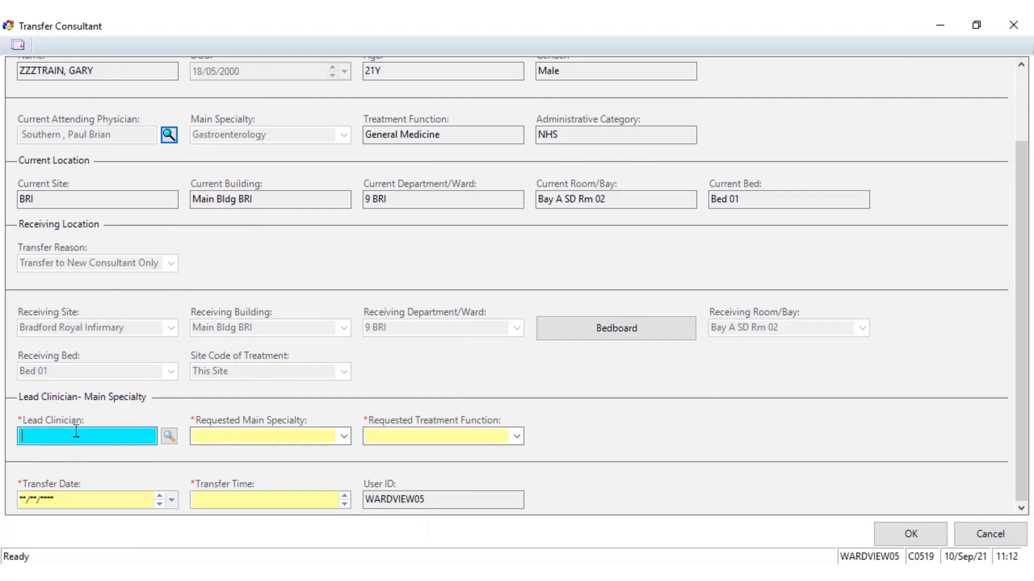
pyautogui.write('preston')
pyautogui.click(169, 436)
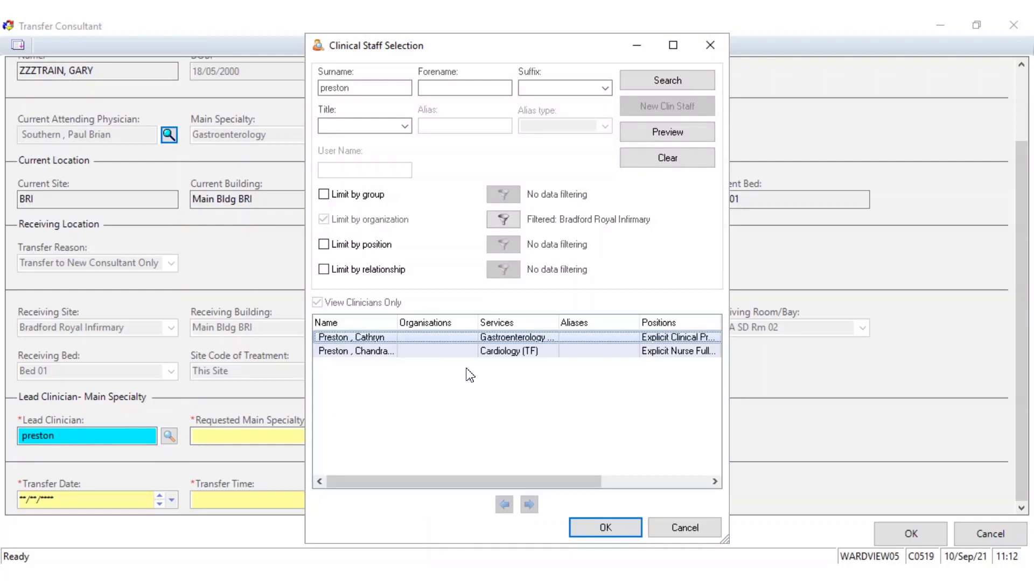
pyautogui.click(601, 524)
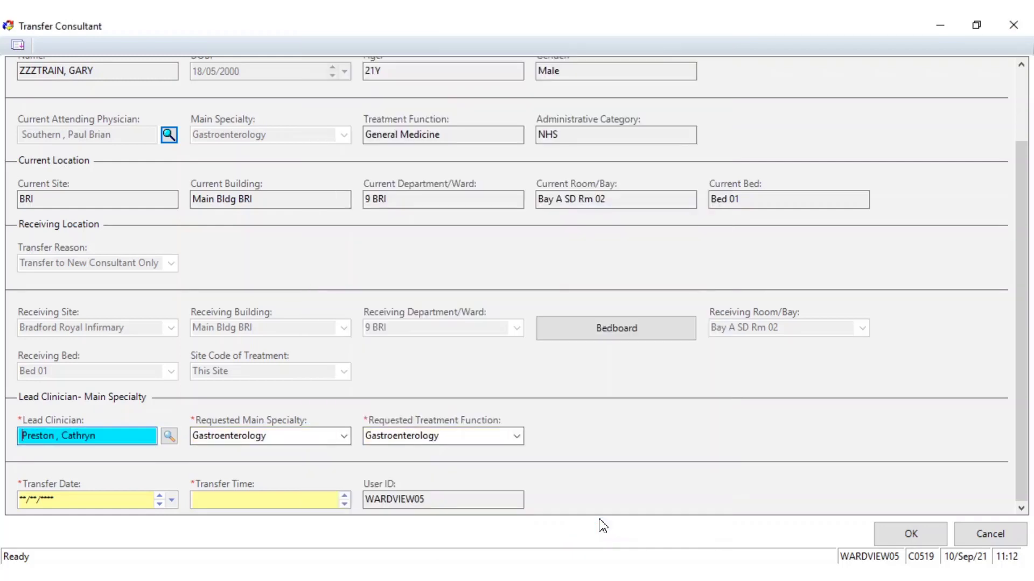
# Set the transfer date to 10/09/2021 and the time to 11:12, and submit the consultant transfer.
pyautogui.click(90, 498)
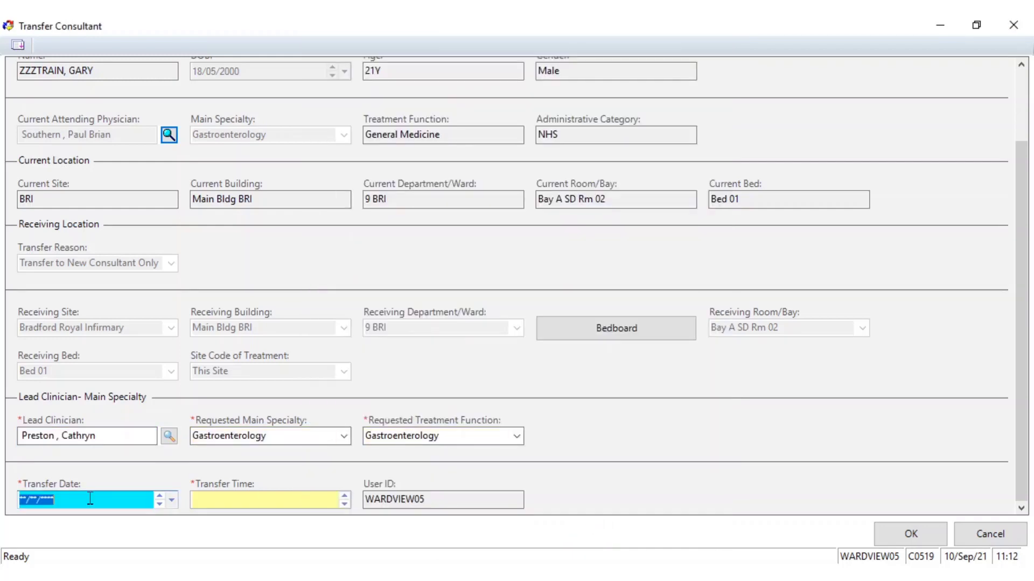
pyautogui.press('t')
pyautogui.click(281, 503)
pyautogui.press('n')
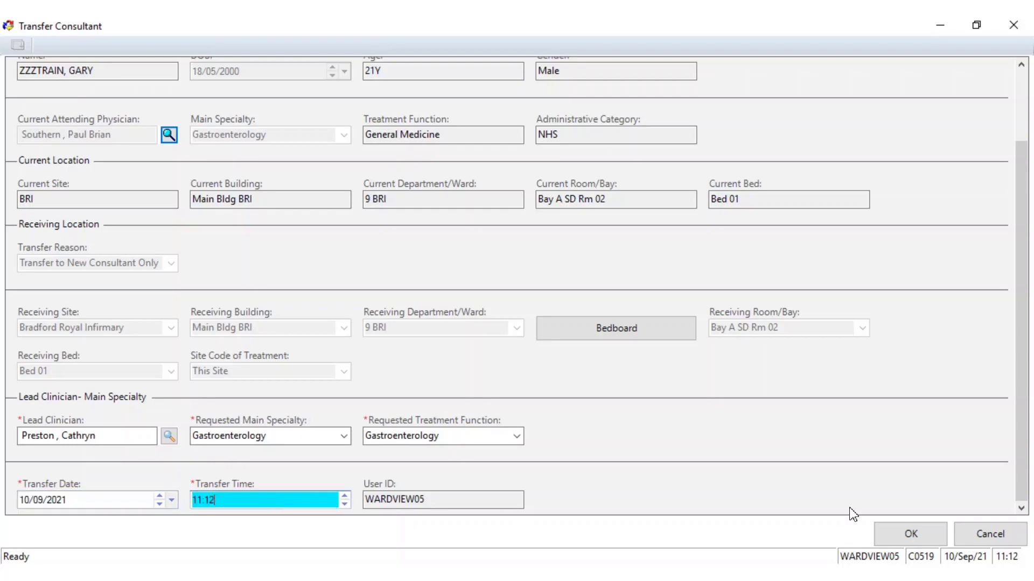
pyautogui.click(911, 534)
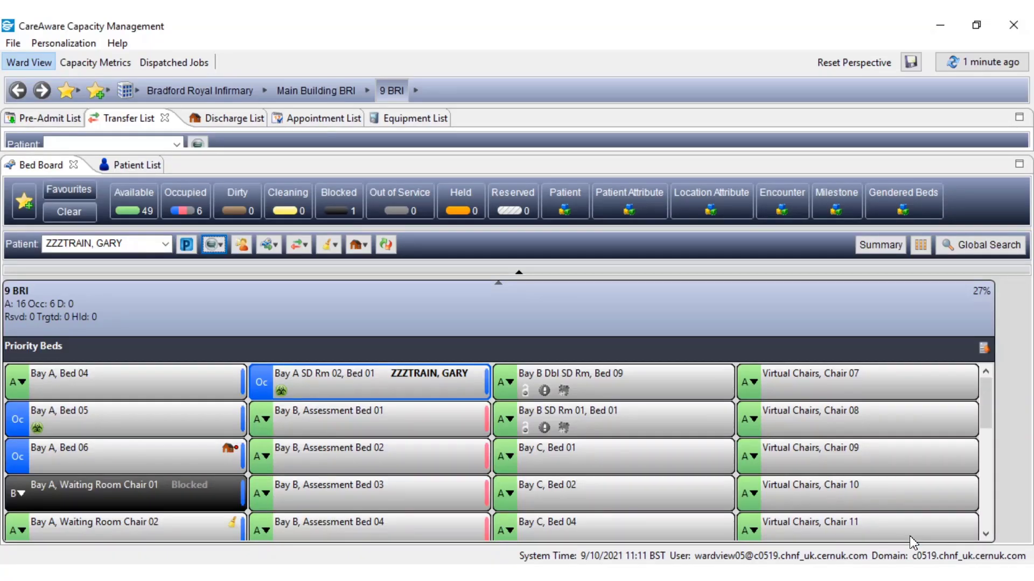
# Check the attending clinician in the patient details for Bay A SD Rm 02, Bed 01.
pyautogui.doubleClick(438, 382)
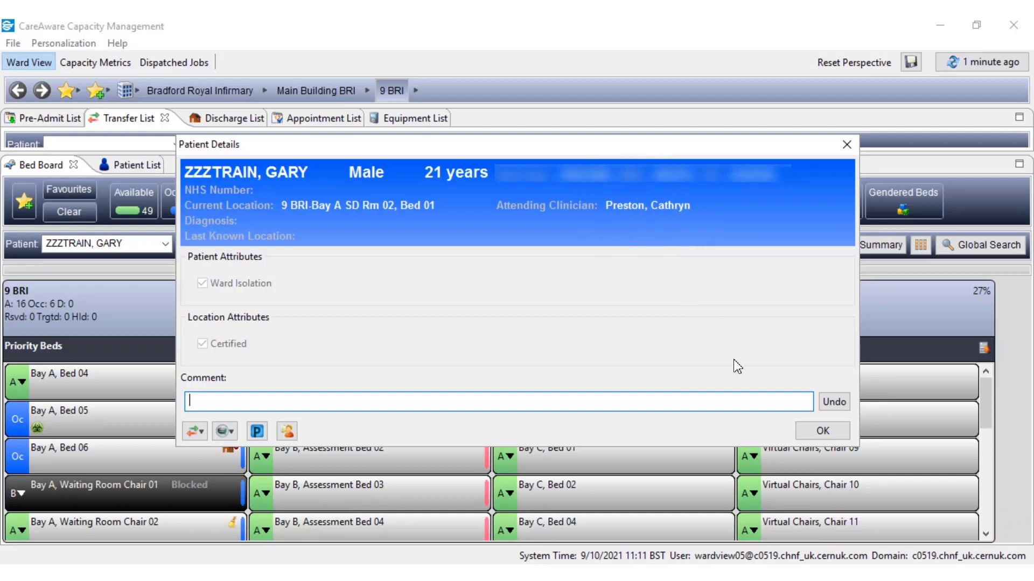
pyautogui.click(824, 438)
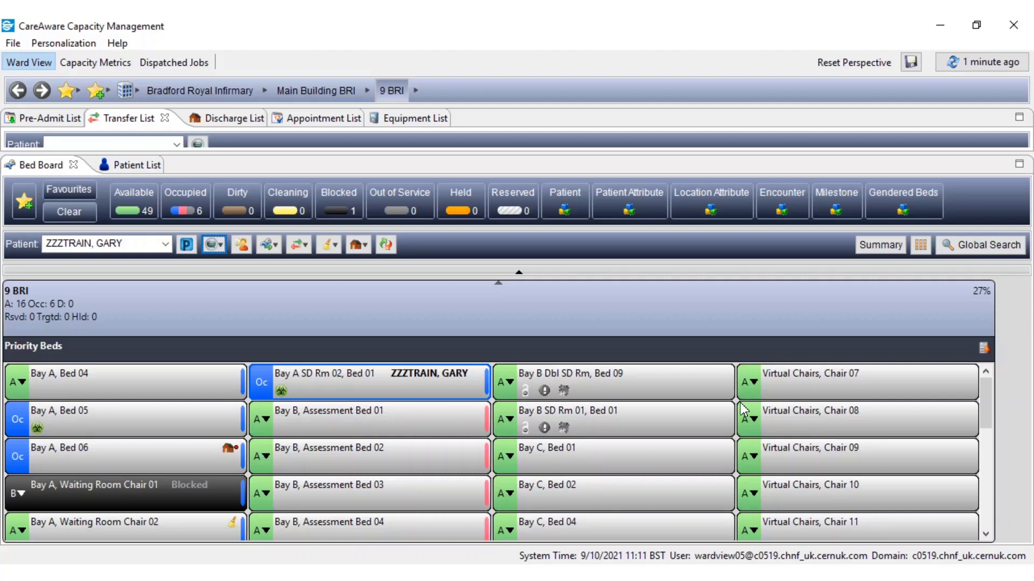
# Start an ad hoc transport request for the patient in Bay A SD Rm 02, Bed 01.
pyautogui.click(270, 247)
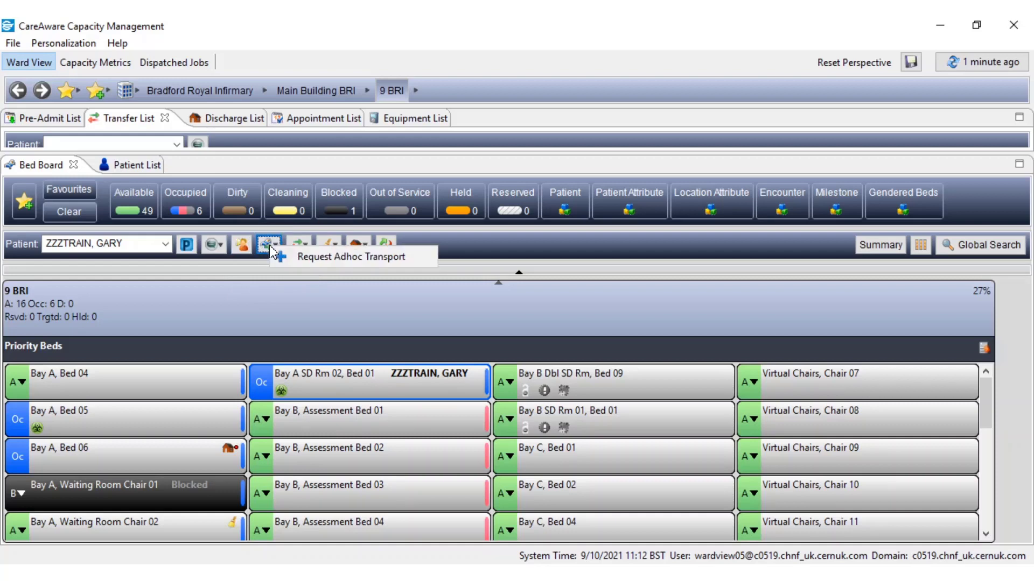
pyautogui.click(316, 260)
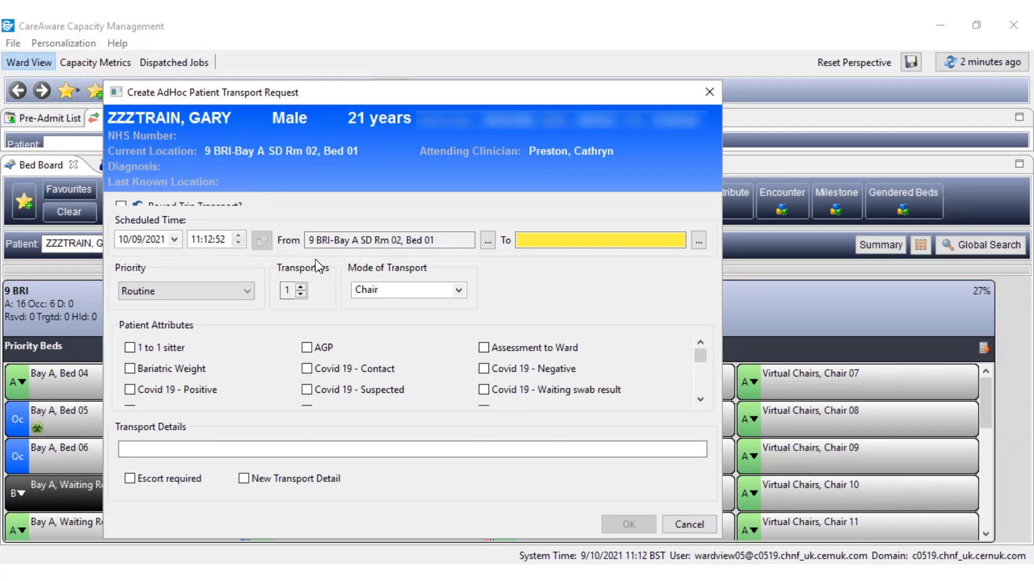
pyautogui.click(370, 240)
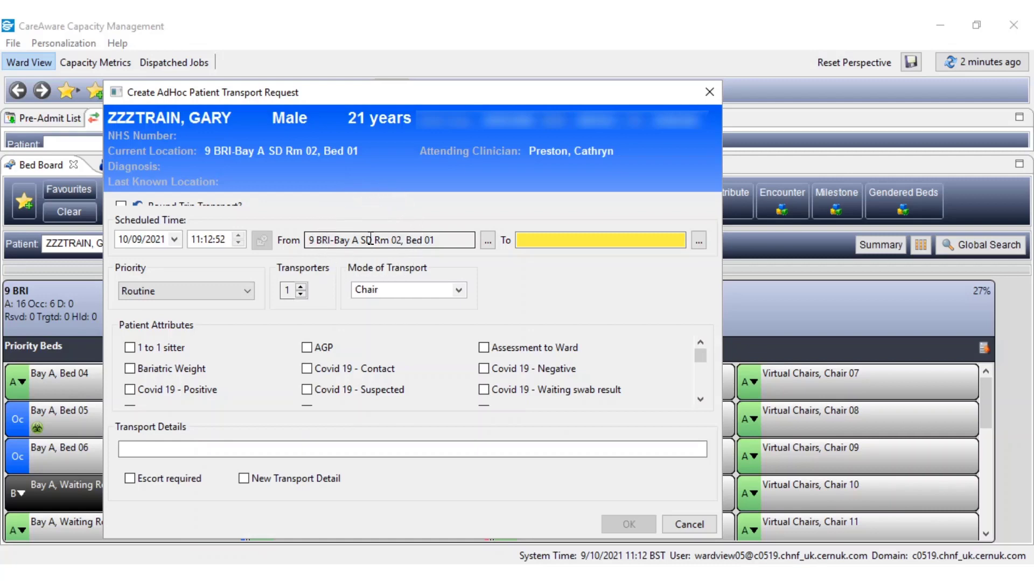
pyautogui.click(371, 239)
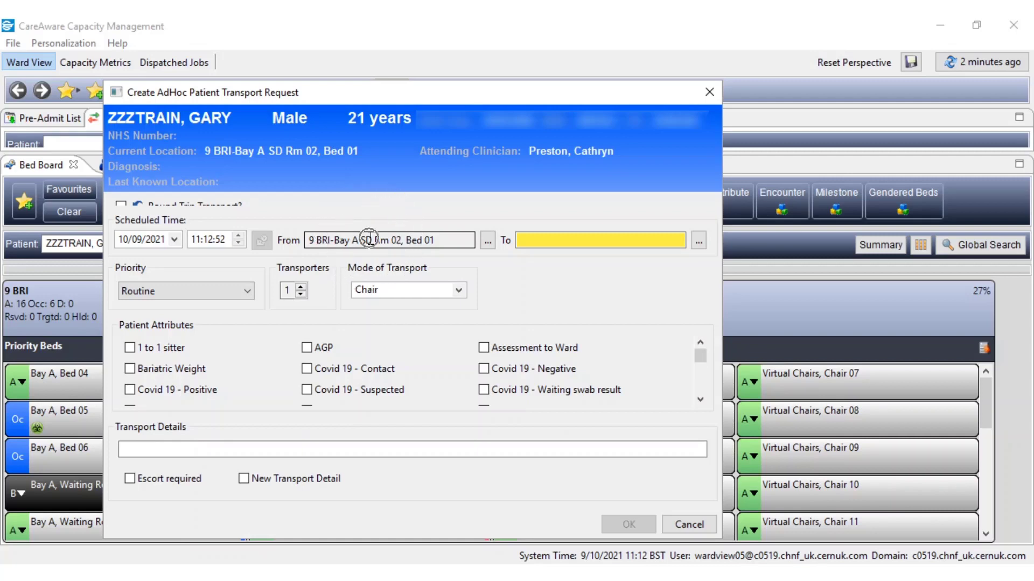
pyautogui.click(540, 245)
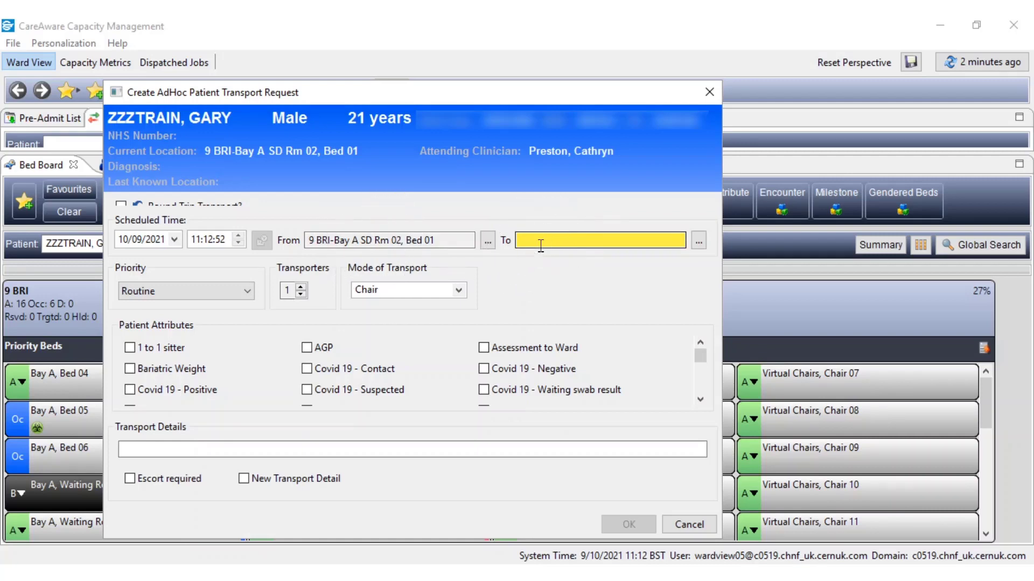
# Set the transport destination to Radiology CT Dept BRI, within Main Building BRI of Bradford Royal Infirmary.
pyautogui.click(699, 243)
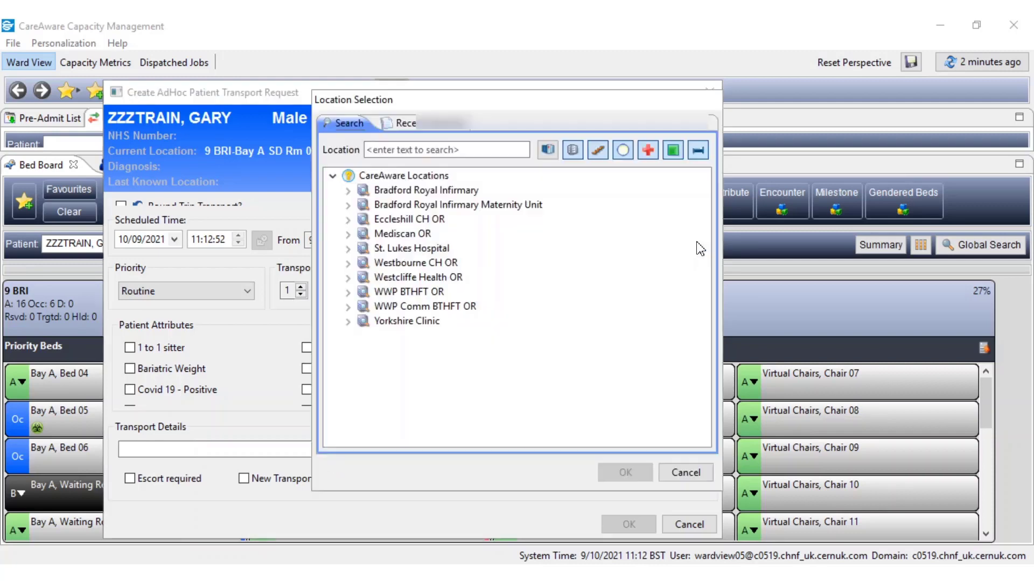
pyautogui.click(408, 146)
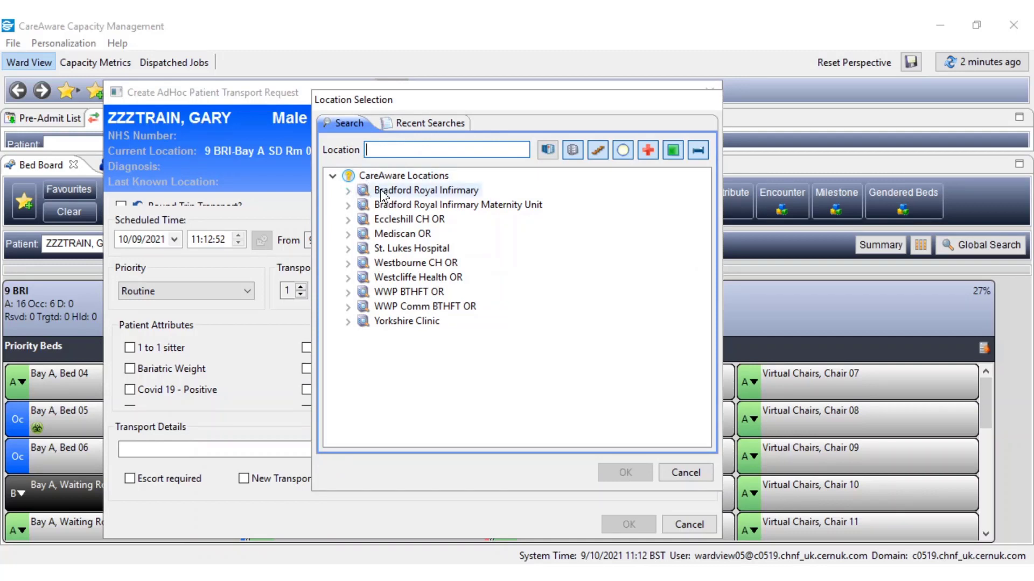
pyautogui.click(348, 191)
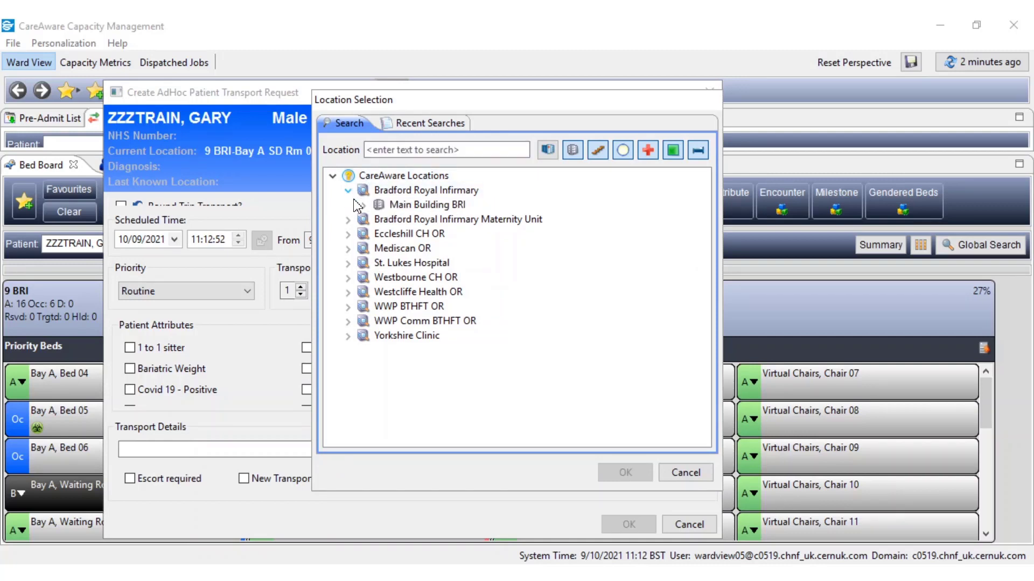
pyautogui.click(363, 207)
pyautogui.scroll(-7, 463, 331)
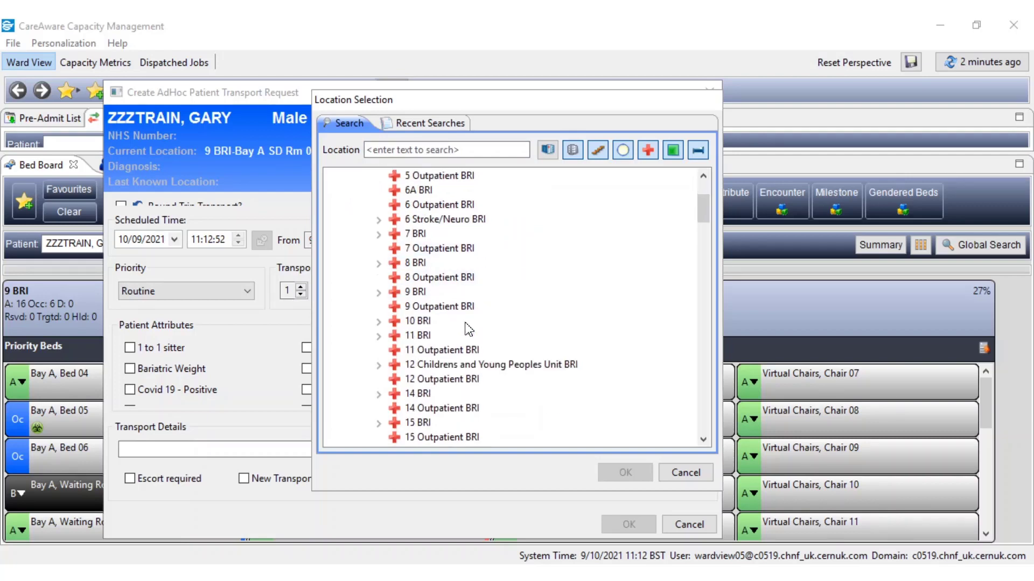
pyautogui.scroll(-15, 466, 329)
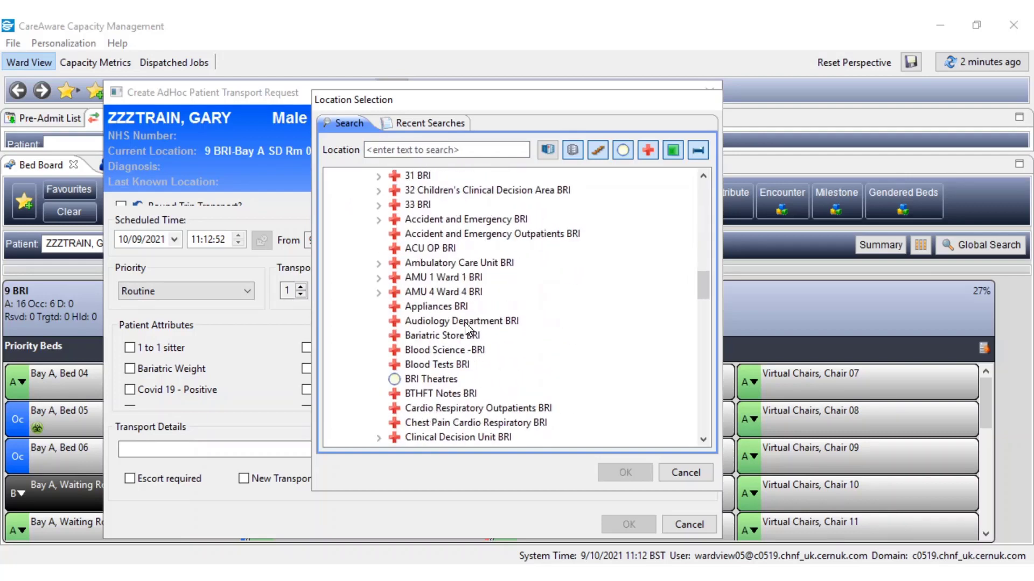
pyautogui.scroll(-1, 467, 329)
pyautogui.scroll(-3, 466, 328)
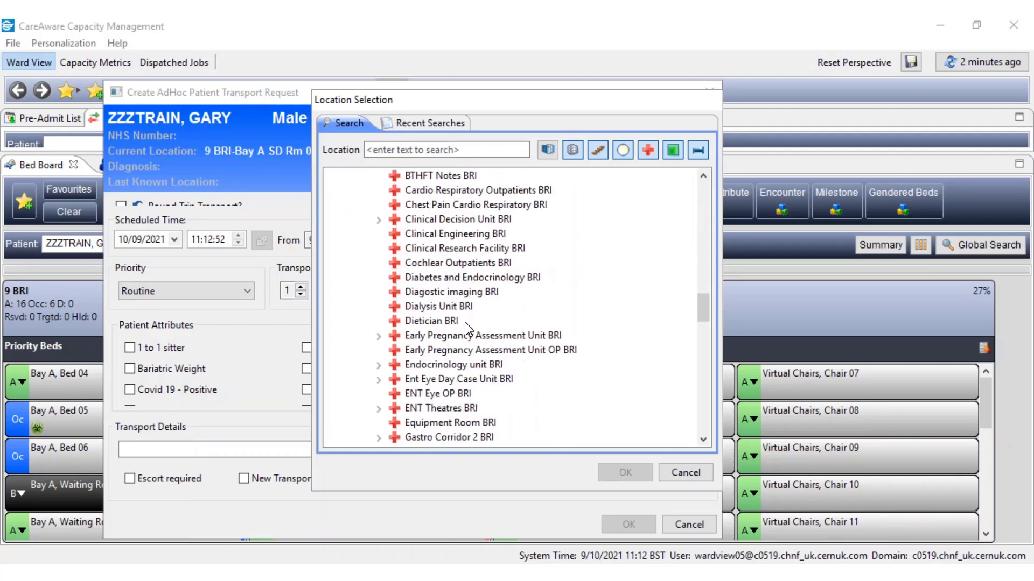
pyautogui.scroll(-11, 466, 327)
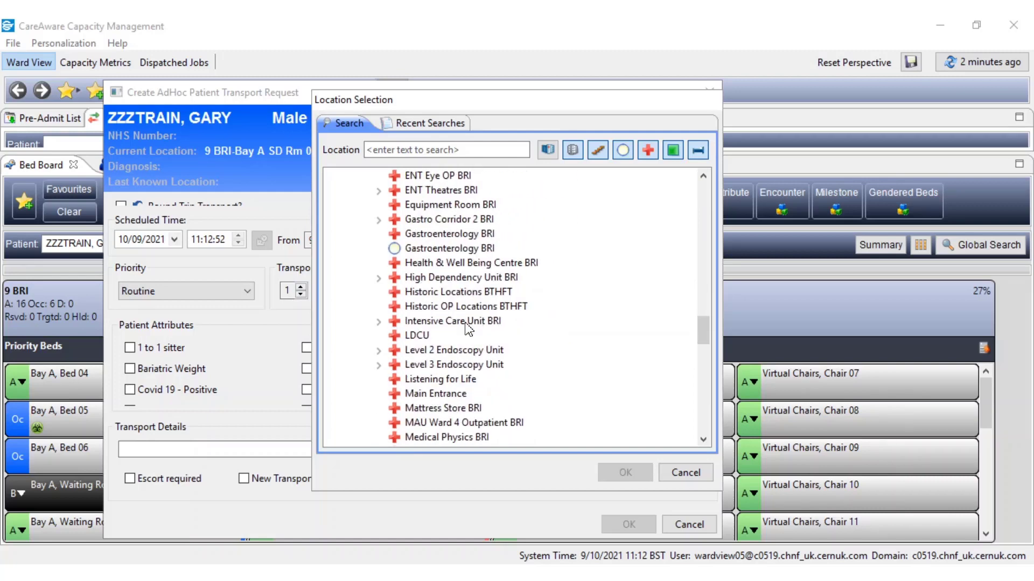
pyautogui.scroll(-3, 466, 327)
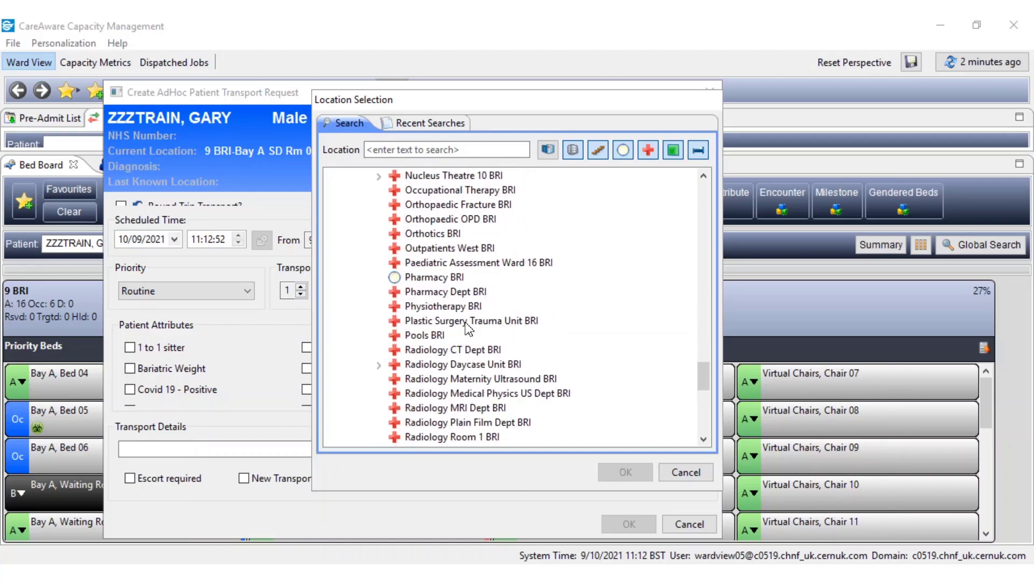
pyautogui.click(445, 353)
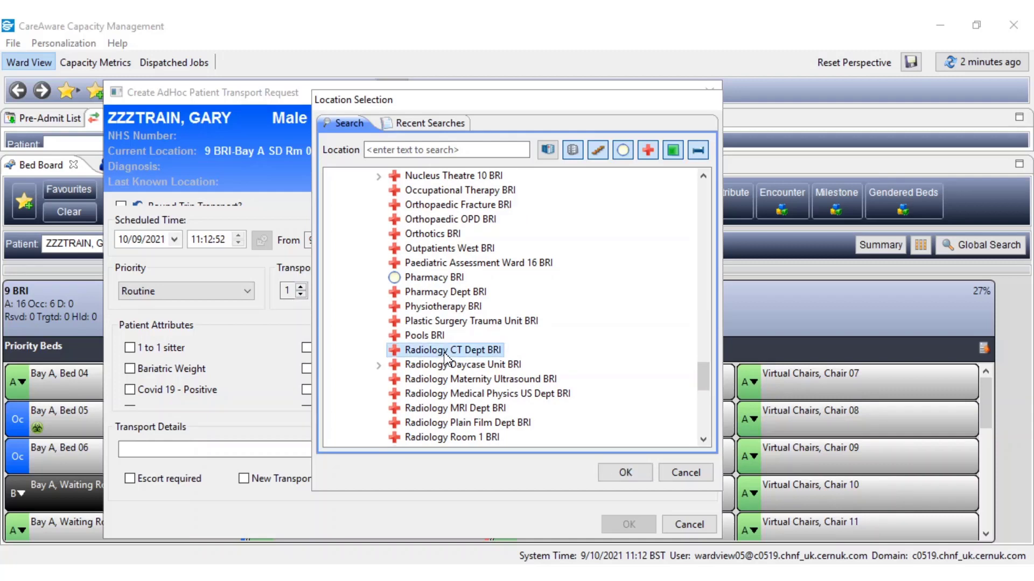
pyautogui.click(624, 473)
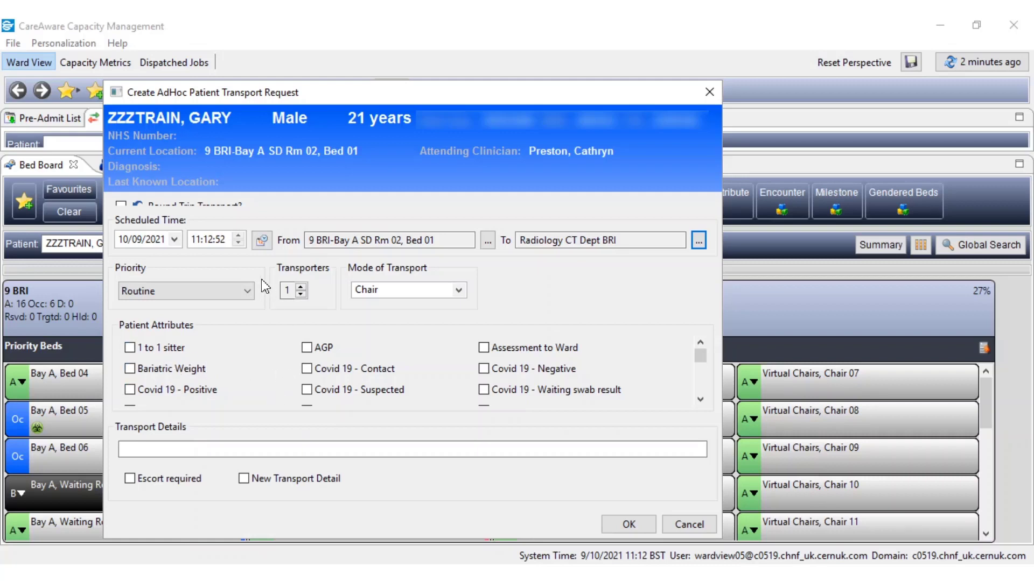
# Request 2 transporters with Chair as the mode of transport, enter "oxygen" as the transport details, and submit the request.
pyautogui.click(300, 287)
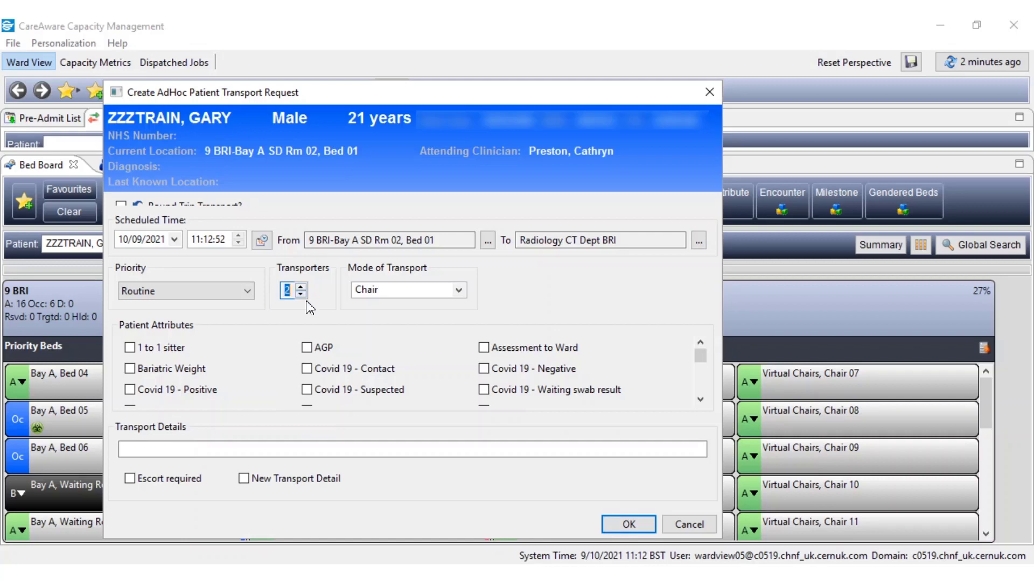
pyautogui.click(385, 292)
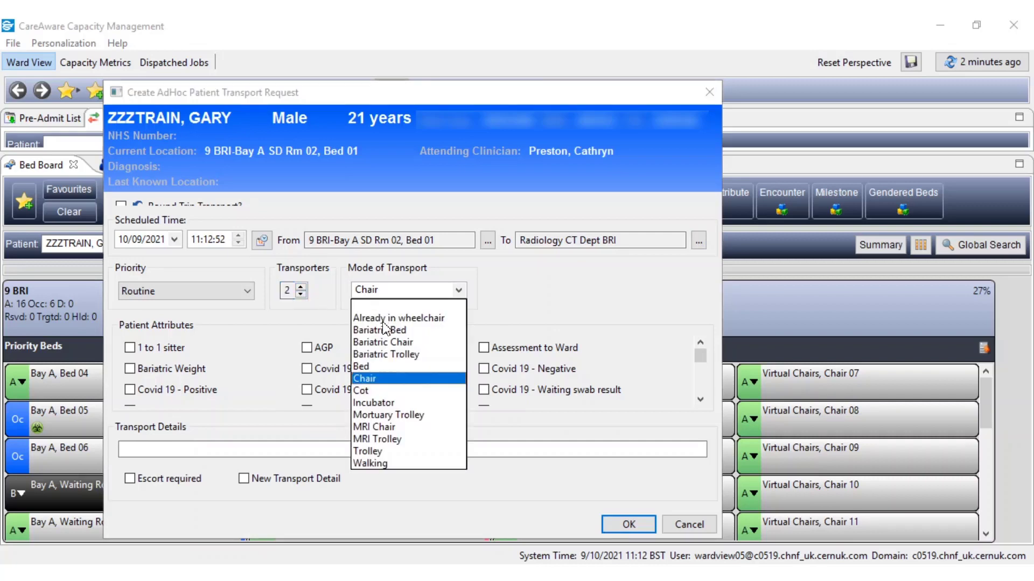
pyautogui.click(500, 302)
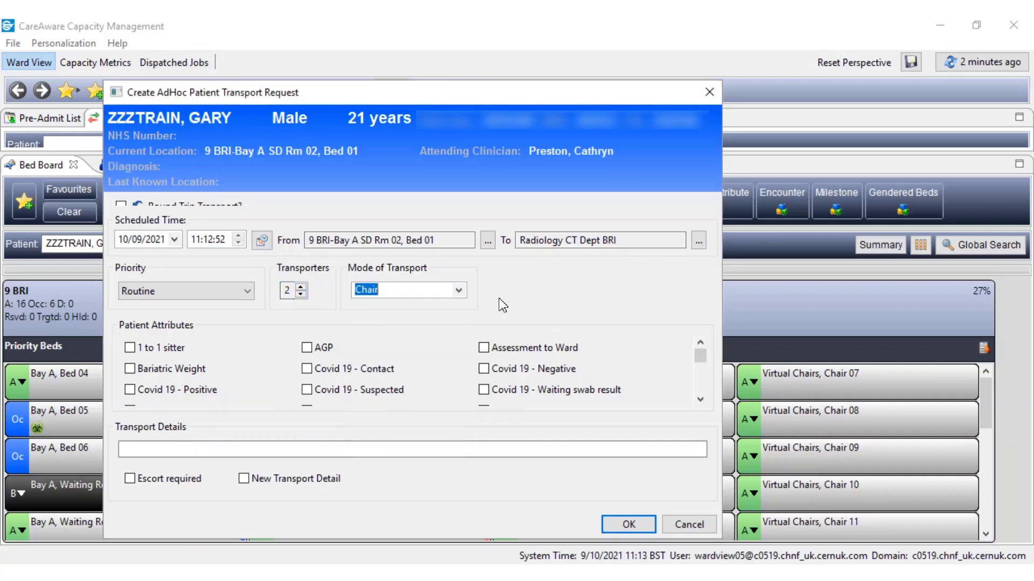
pyautogui.click(253, 450)
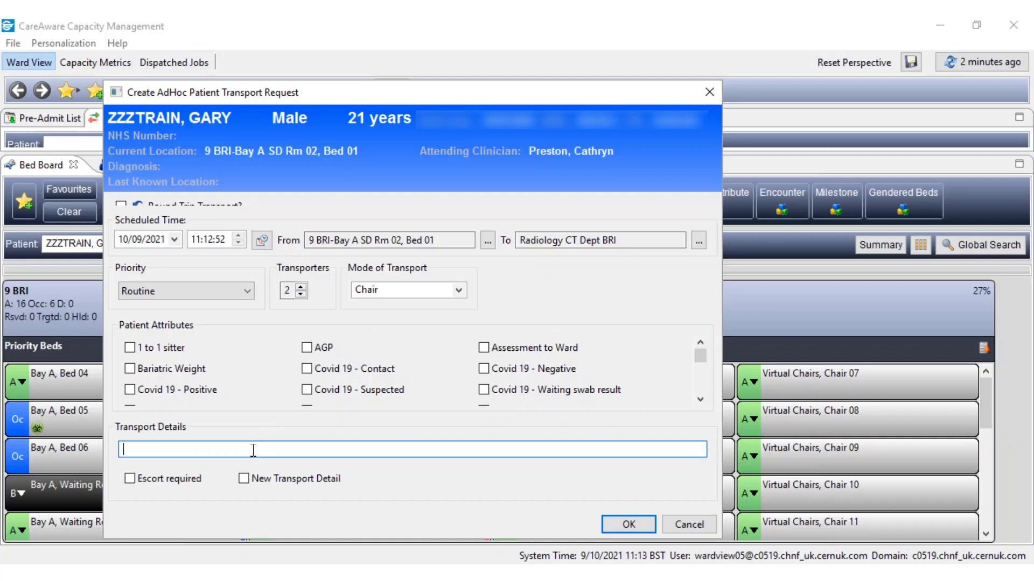
pyautogui.write('oxygen')
pyautogui.click(631, 525)
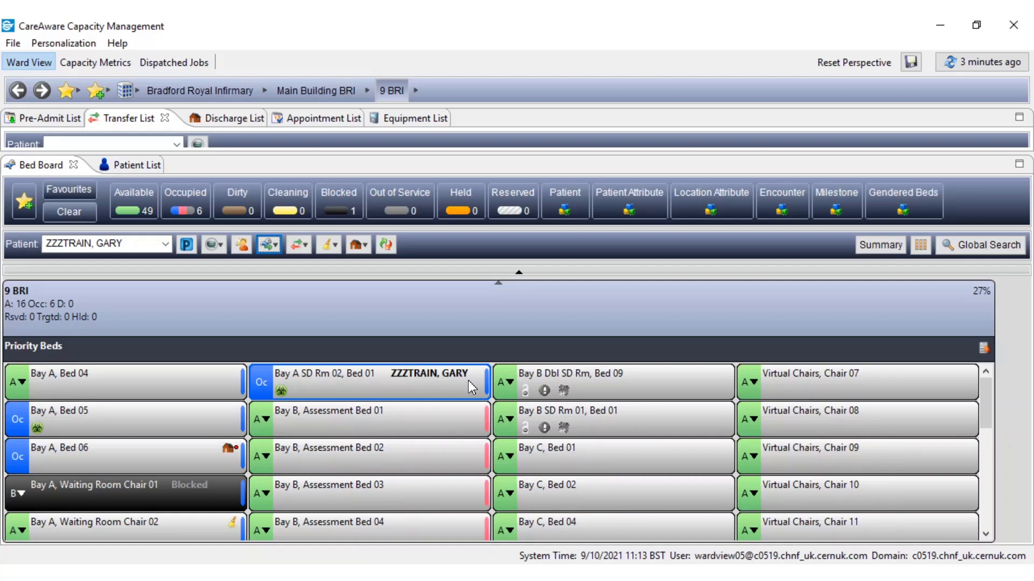
# Review the CT transport request for the patient from Bay A SD Rm 02 in the Transport List, including its available transport actions.
pyautogui.click(181, 62)
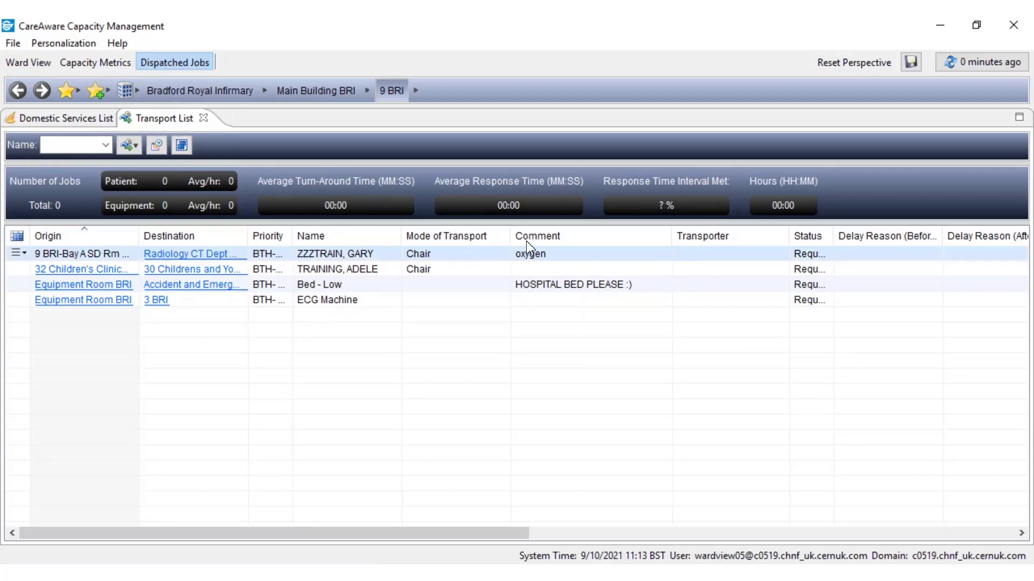
pyautogui.click(697, 257)
pyautogui.click(697, 258)
pyautogui.click(699, 260)
pyautogui.click(18, 253)
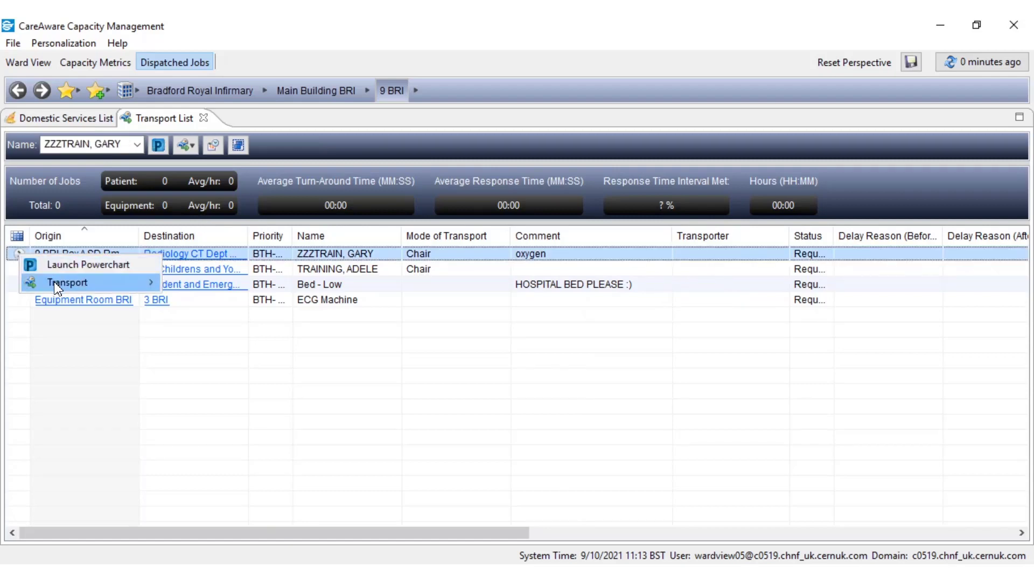
pyautogui.moveTo(53, 283)
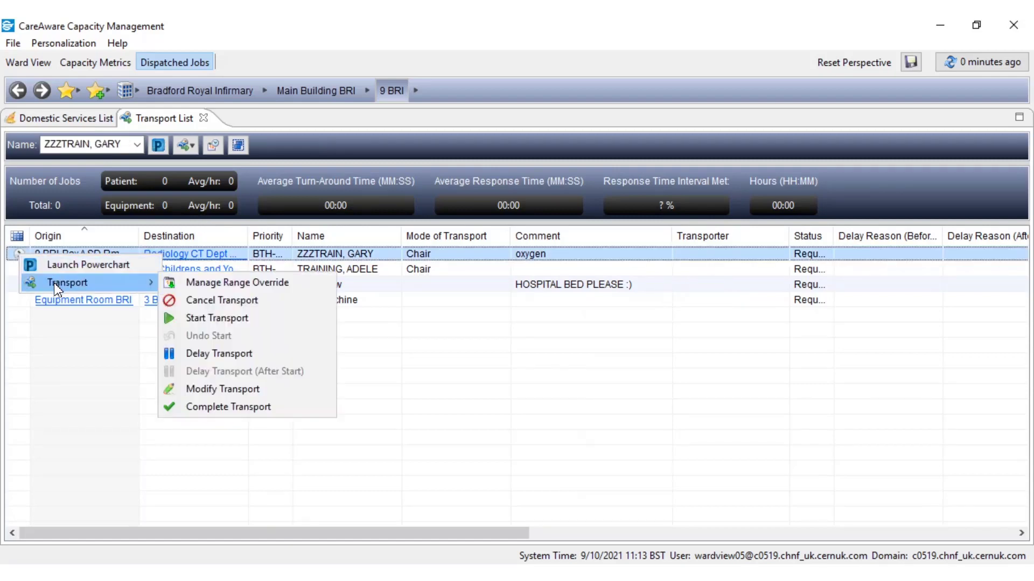
pyautogui.click(207, 306)
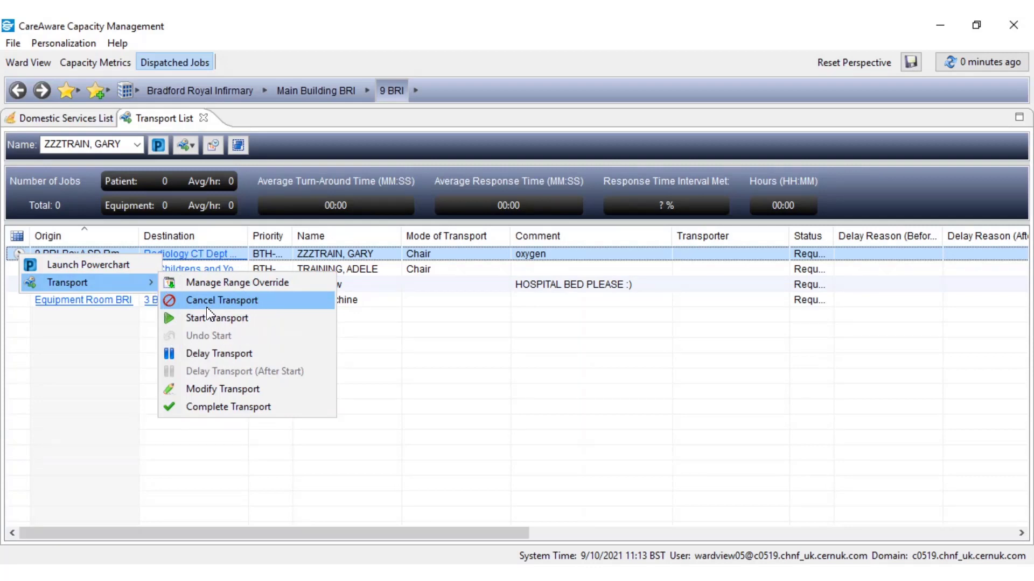
pyautogui.click(572, 385)
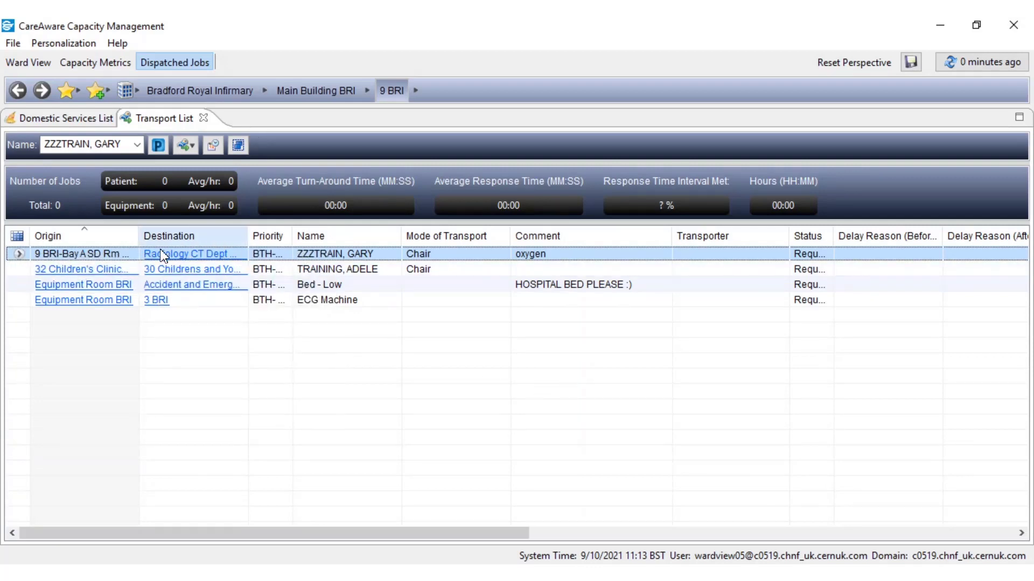
# Return to the ward view and add the Patient Off Ward attribute to the patient in Bay A SD Rm 02, Bed 01.
pyautogui.click(42, 68)
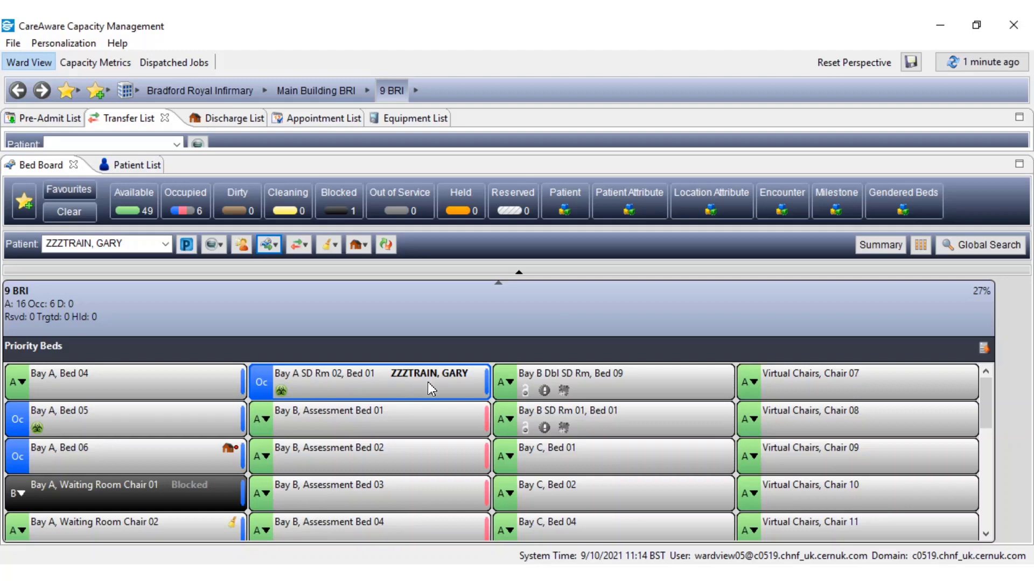
pyautogui.click(241, 246)
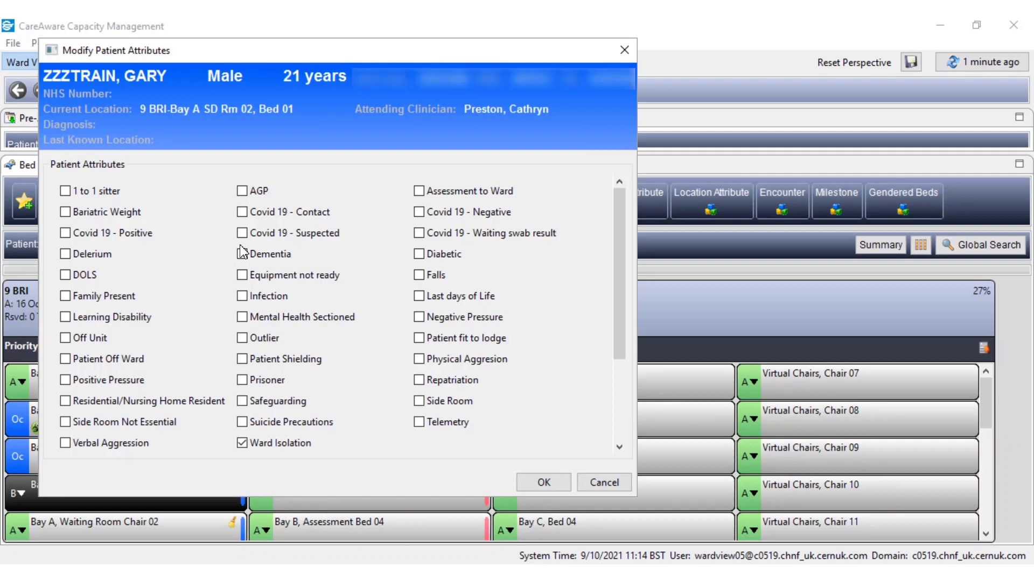
pyautogui.click(68, 360)
pyautogui.click(541, 483)
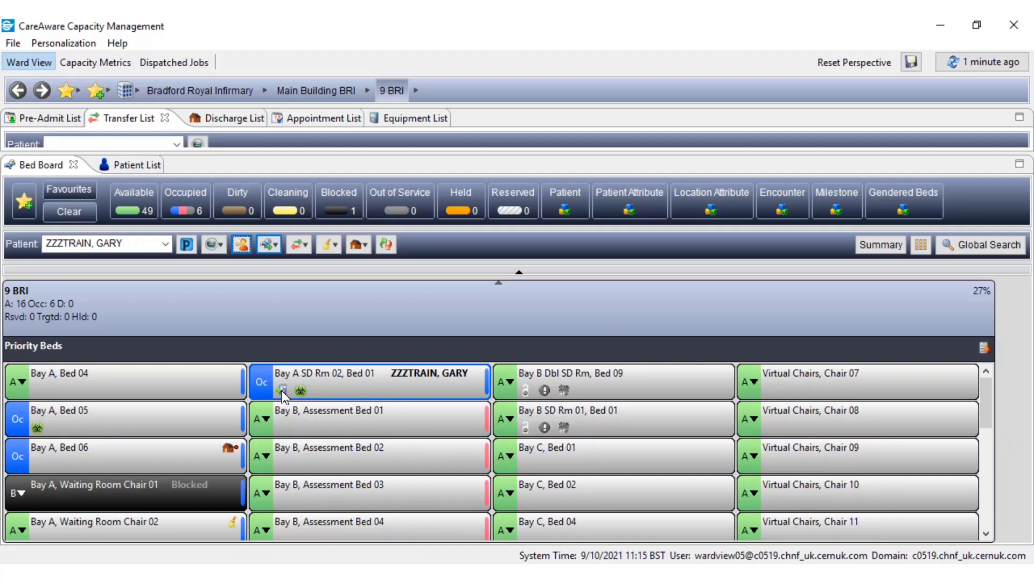
# Remove the Patient Off Ward attribute from the patient in Bay A SD Rm 02, Bed 01.
pyautogui.click(242, 245)
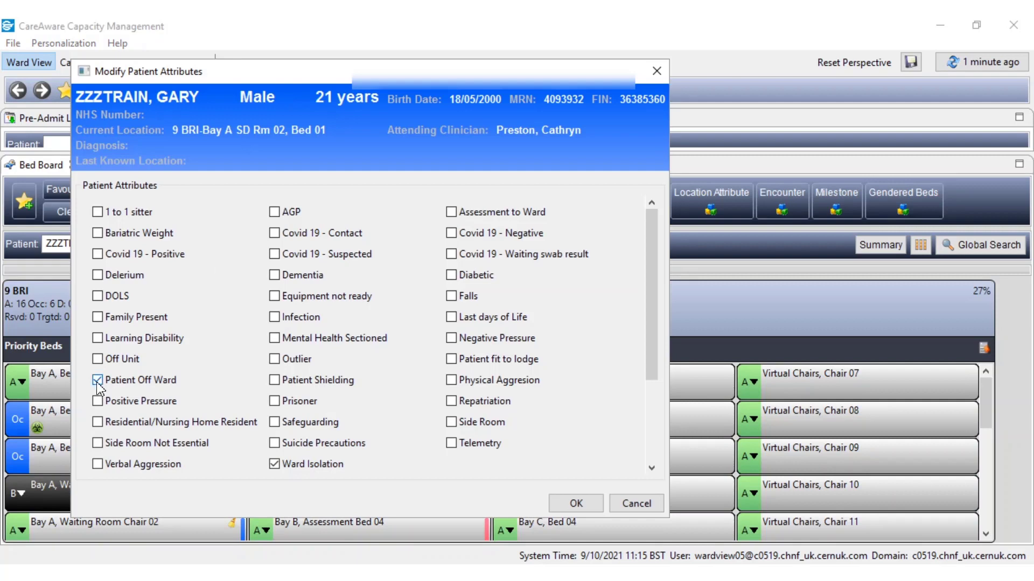
pyautogui.click(97, 381)
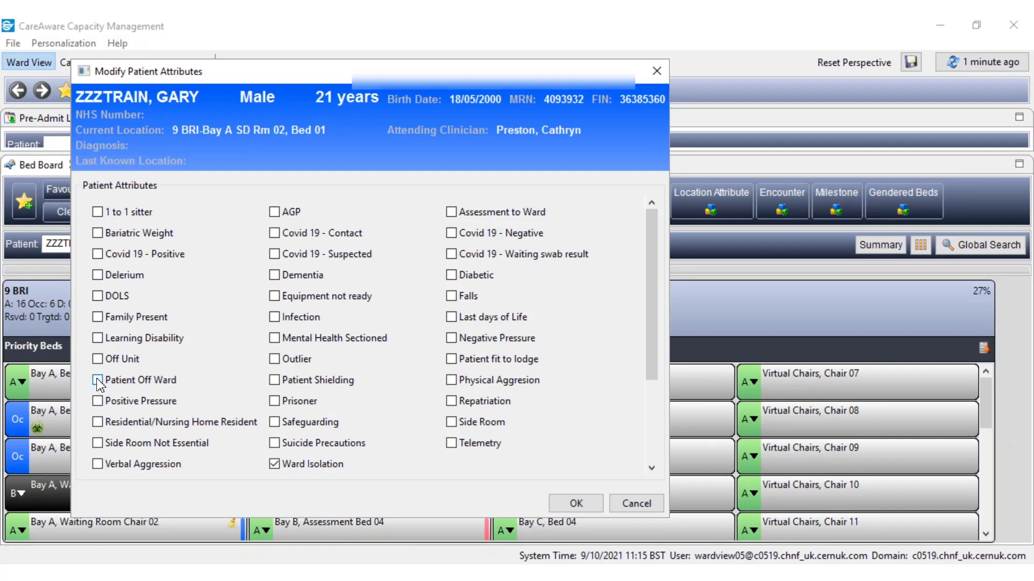
pyautogui.click(575, 506)
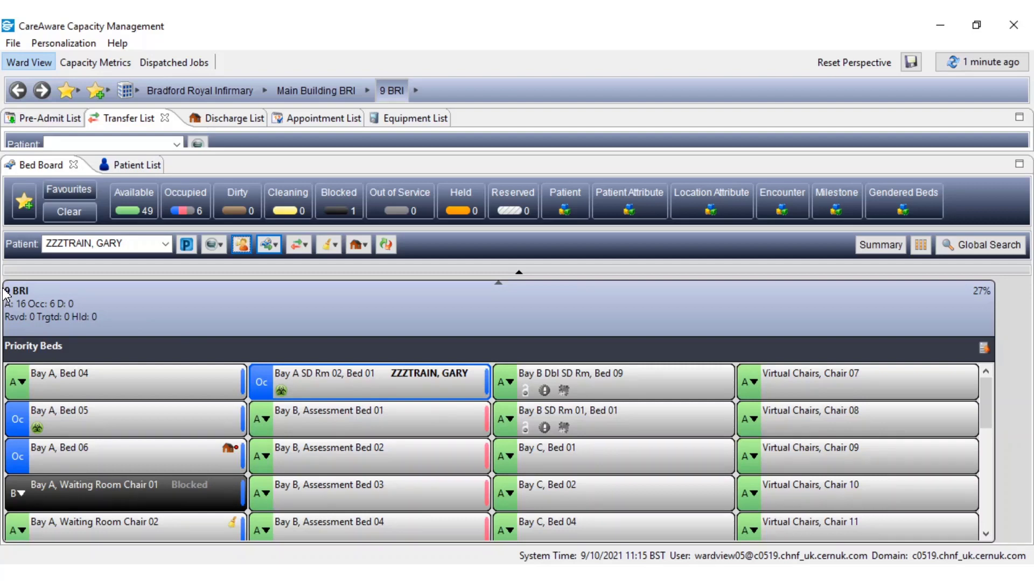
# Open the patient's record in PowerChart and add a Transfer Patient Location order with Verbal as the communication type.
pyautogui.click(186, 245)
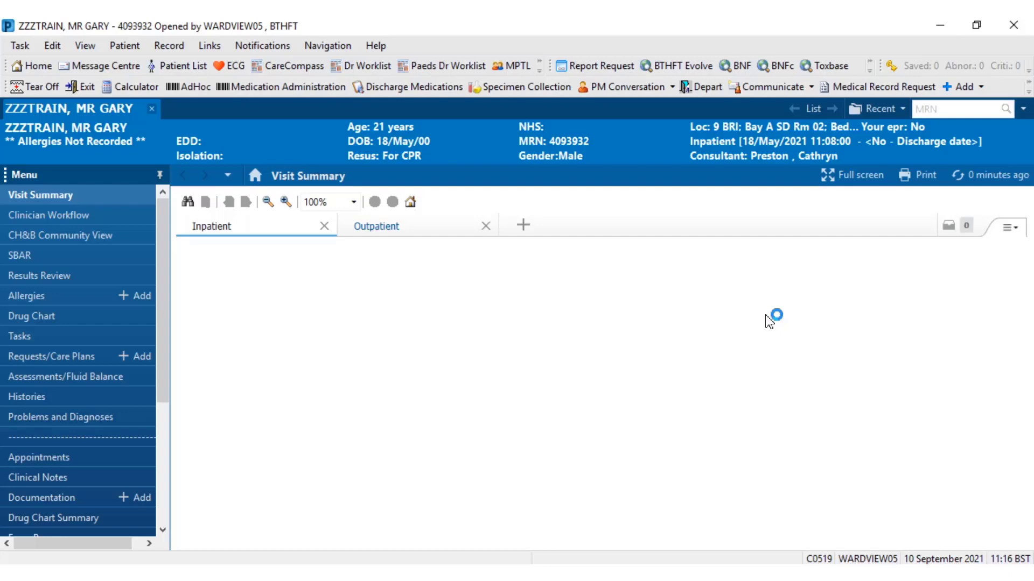
pyautogui.click(136, 357)
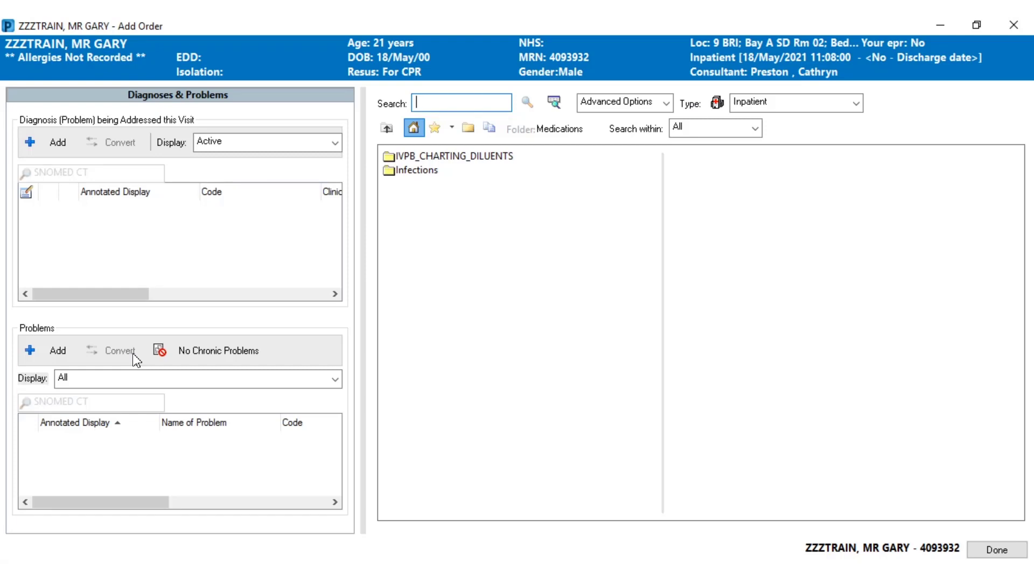
pyautogui.write('patient transfer')
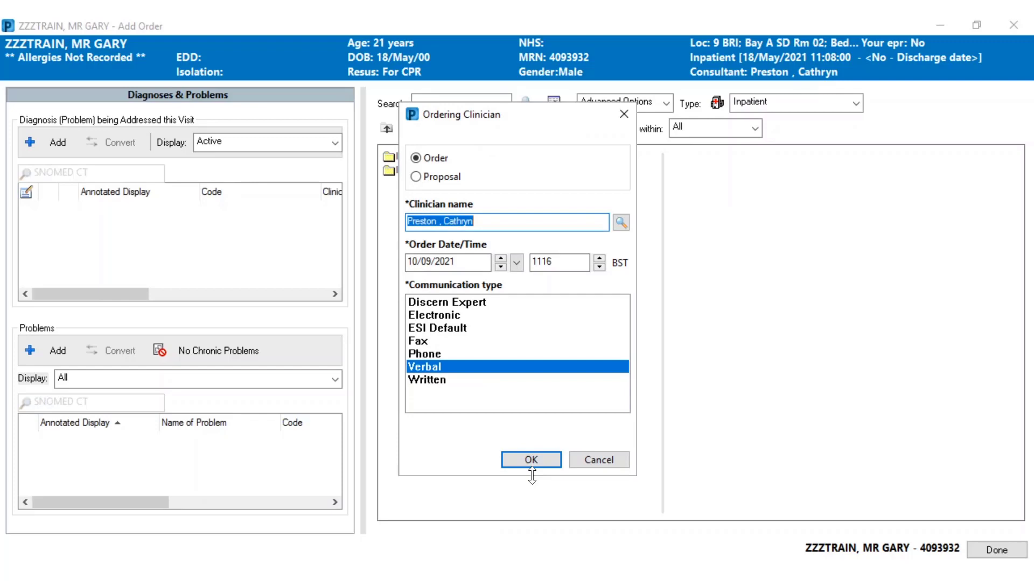
pyautogui.click(531, 462)
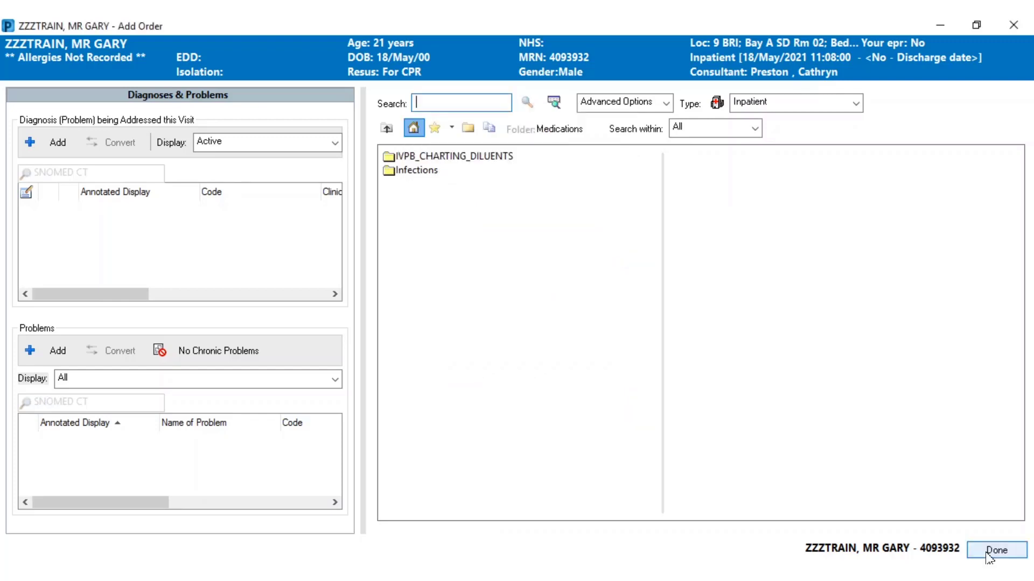
pyautogui.click(990, 551)
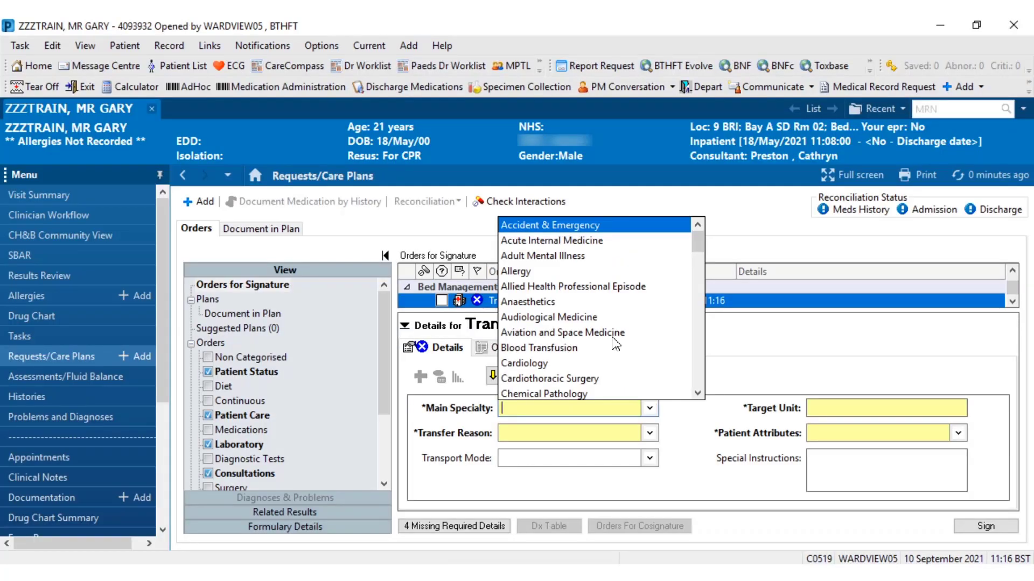
# Set the transfer order's main specialty to Gastroenterology and its transfer reason to Condition Worsened.
pyautogui.write('g')
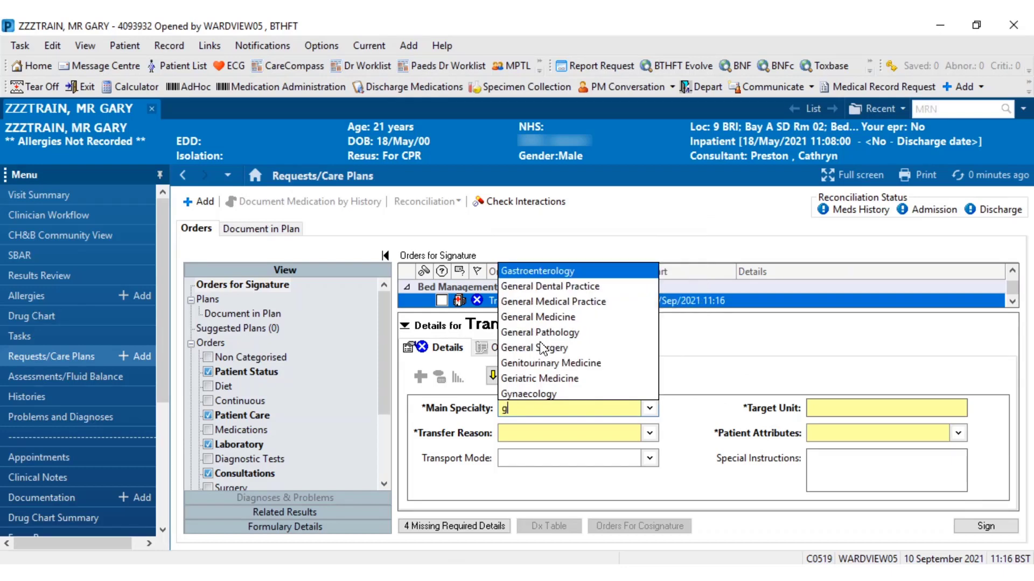
pyautogui.press('Return')
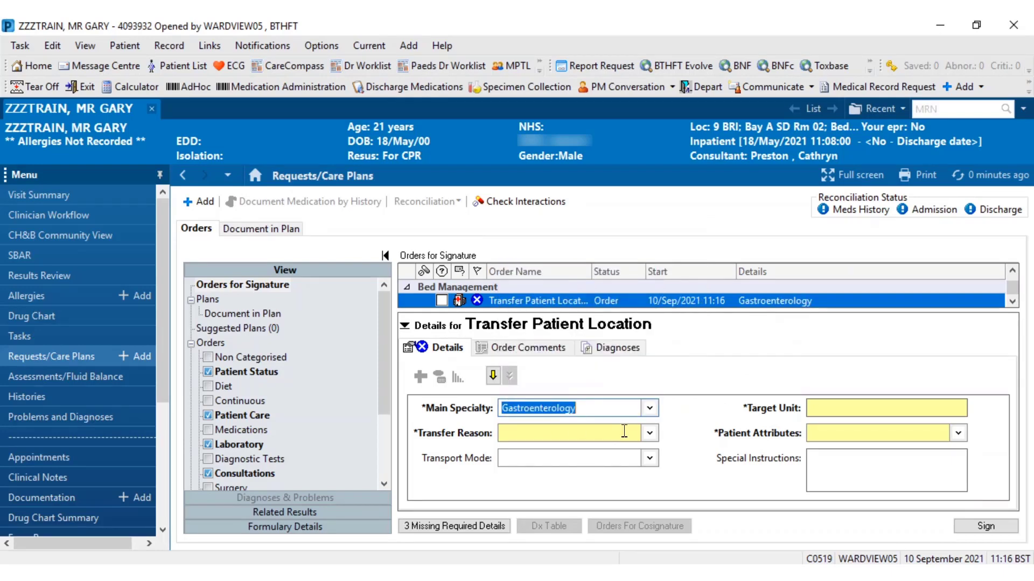
pyautogui.click(650, 434)
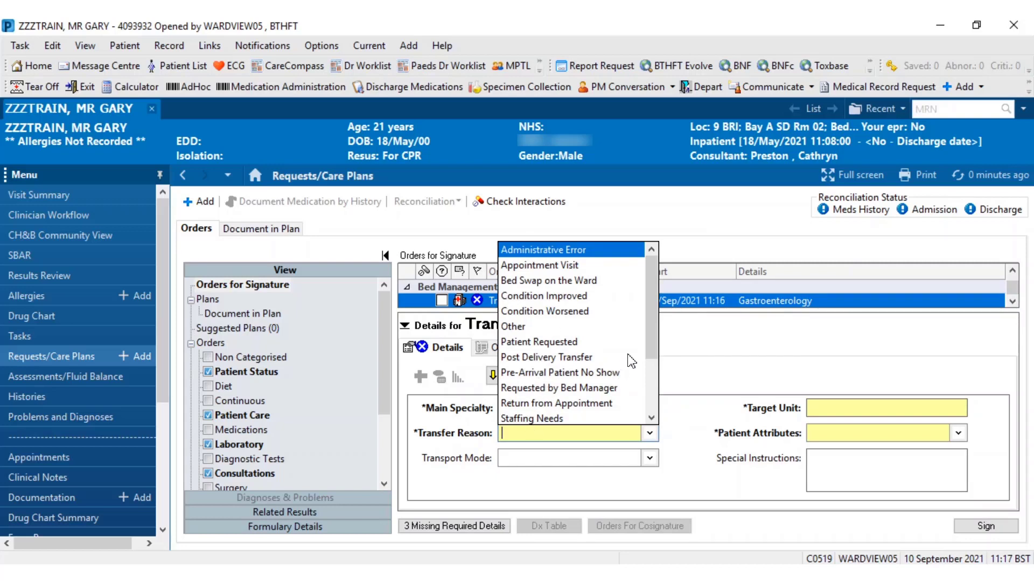
pyautogui.moveTo(655, 345); pyautogui.dragTo(648, 396)
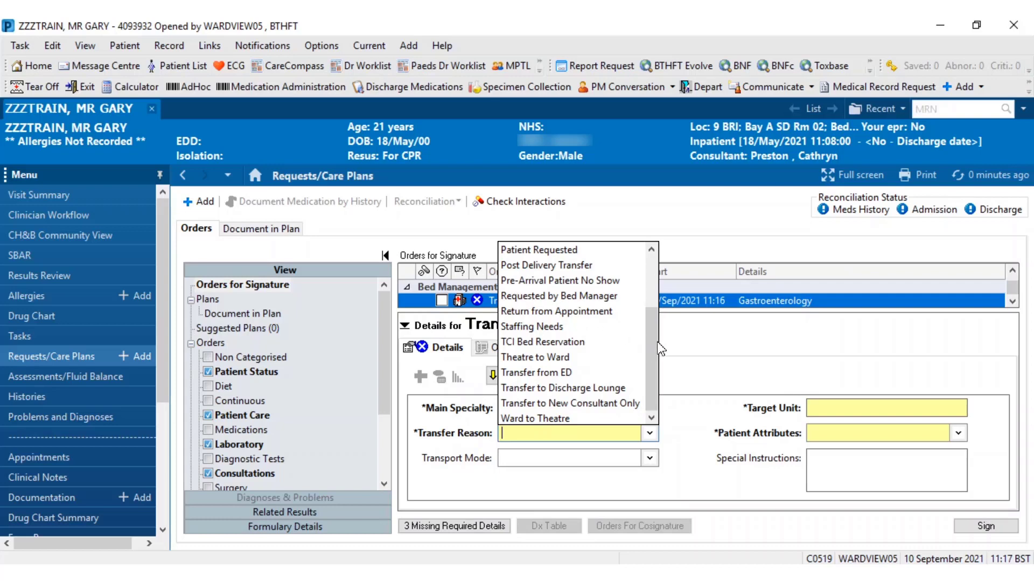
pyautogui.moveTo(652, 349); pyautogui.dragTo(649, 254)
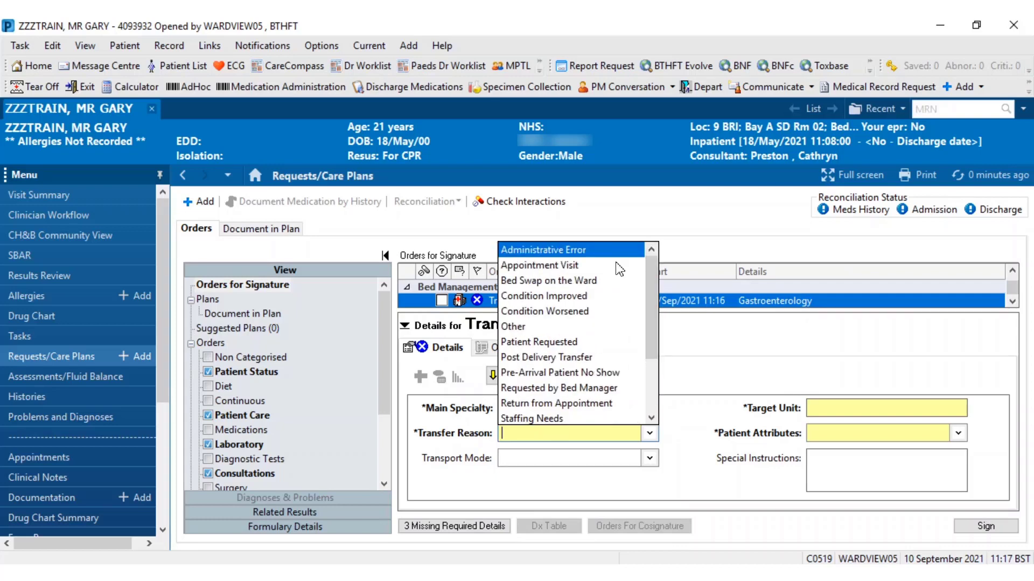
pyautogui.click(575, 315)
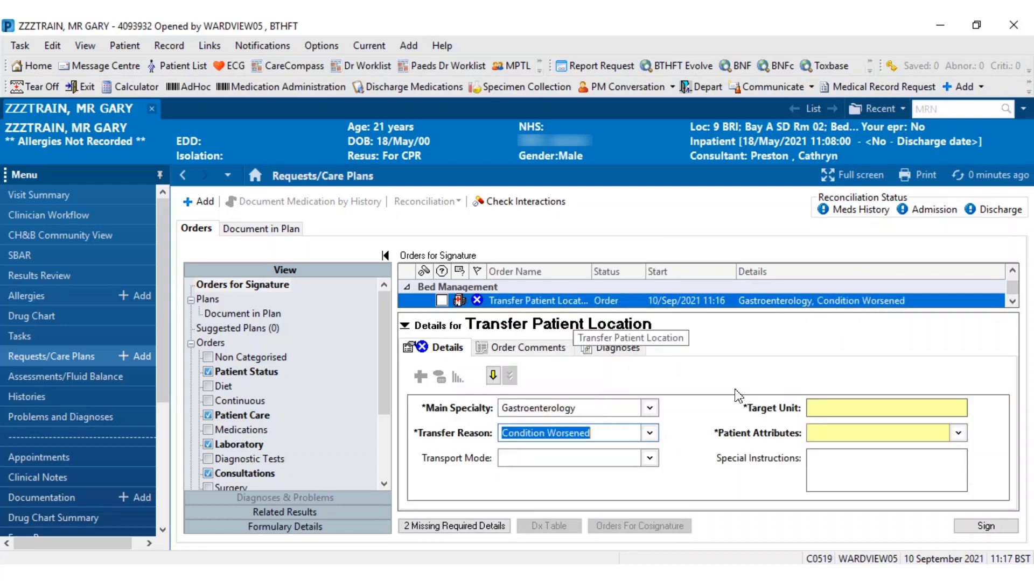
# Enter target unit "ward 10", patient attributes No Known Attributes and special instructions "oxygen", then sign the transfer order.
pyautogui.click(832, 407)
pyautogui.write('ward 10')
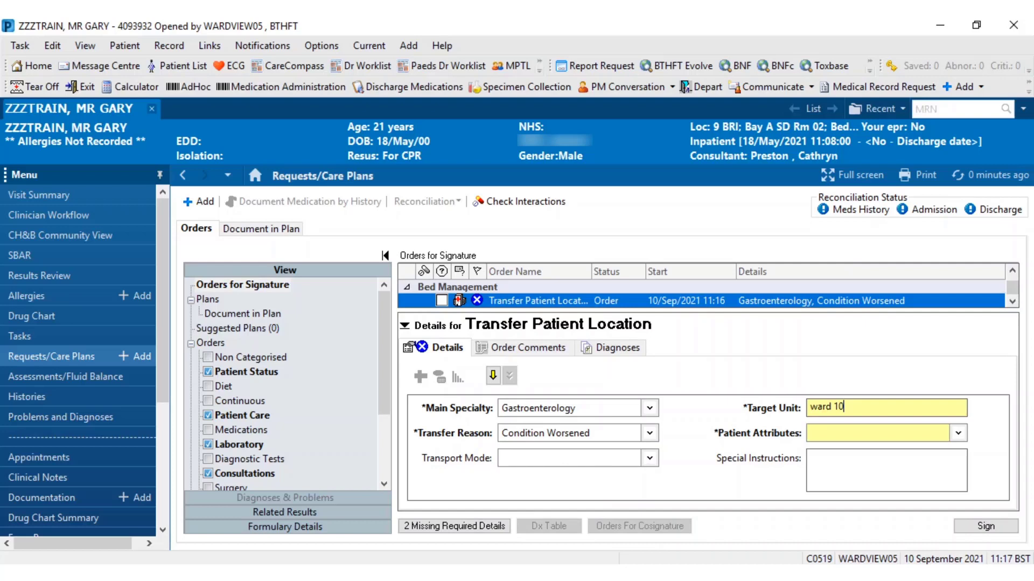
pyautogui.click(960, 434)
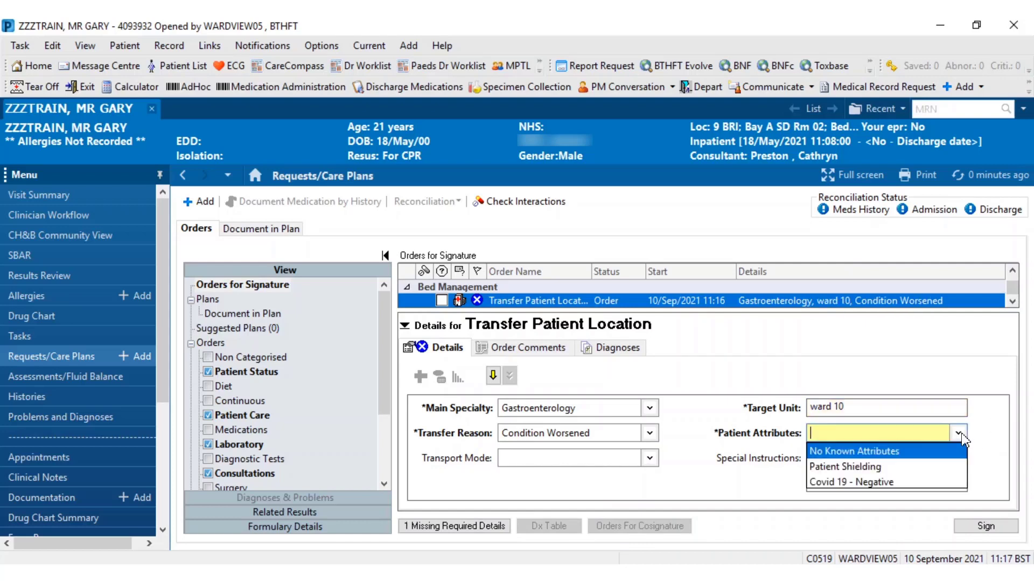
pyautogui.click(844, 452)
pyautogui.click(819, 462)
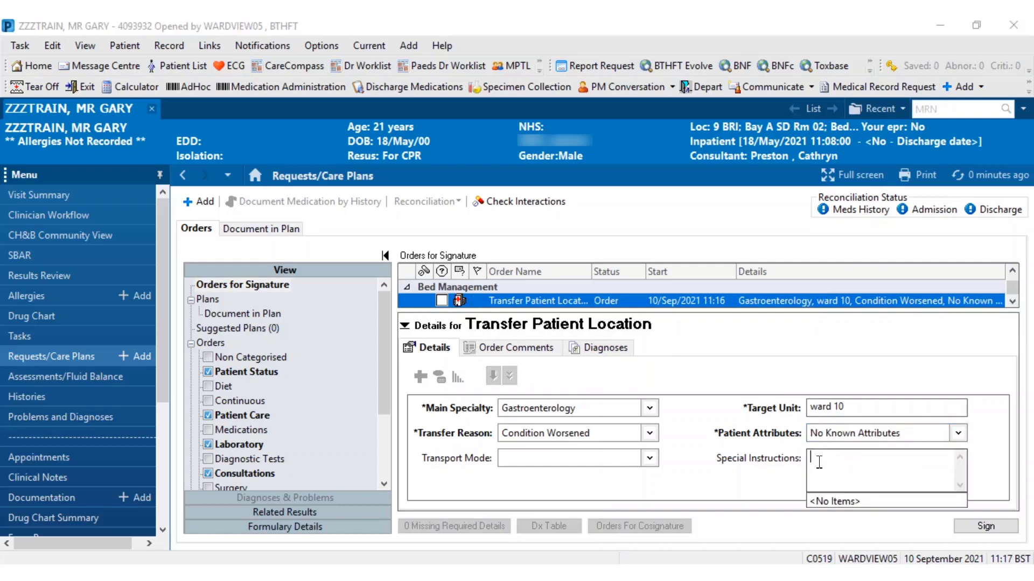
pyautogui.write('oxygen')
pyautogui.click(982, 526)
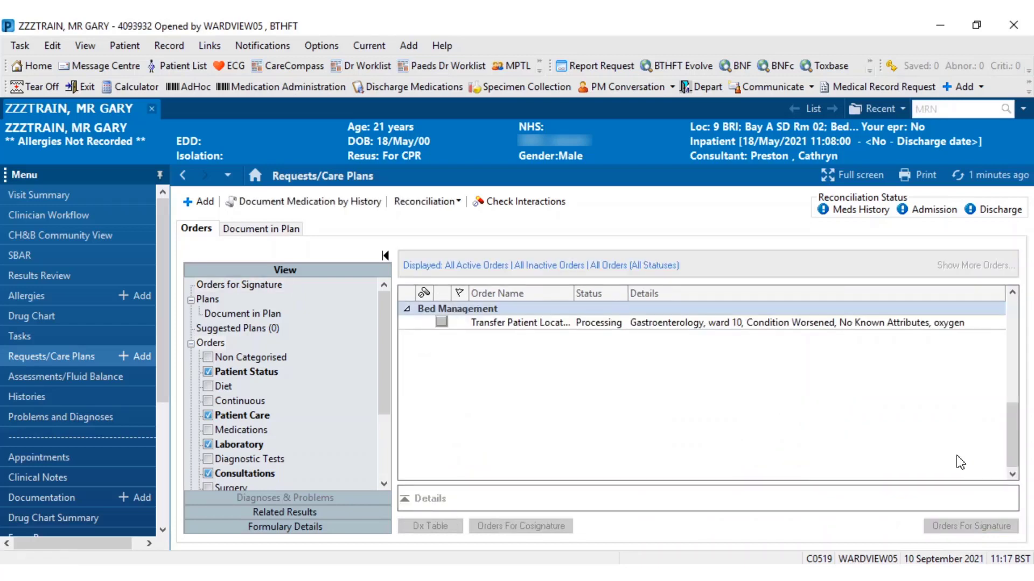
pyautogui.click(1004, 179)
# Close the patient's chart, enlarge the Transfer List and widen its Comment column to fit the full text.
pyautogui.click(153, 108)
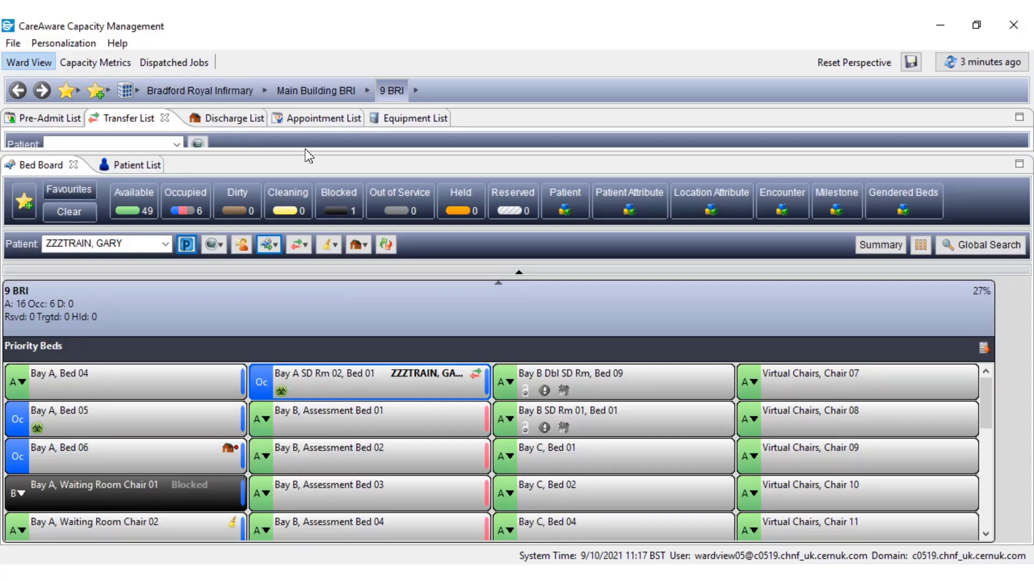
pyautogui.moveTo(305, 155); pyautogui.dragTo(322, 319)
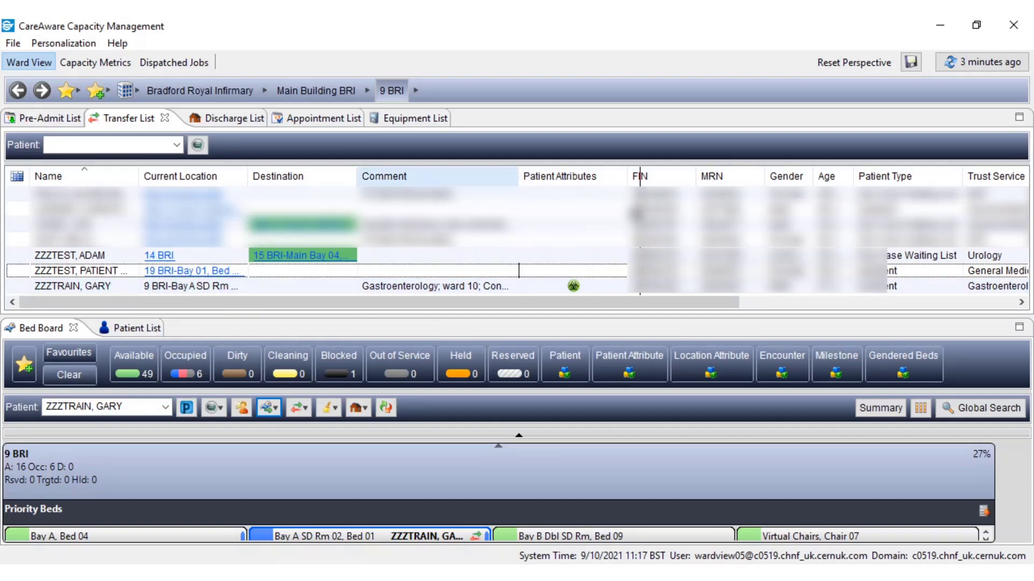
pyautogui.doubleClick(514, 173)
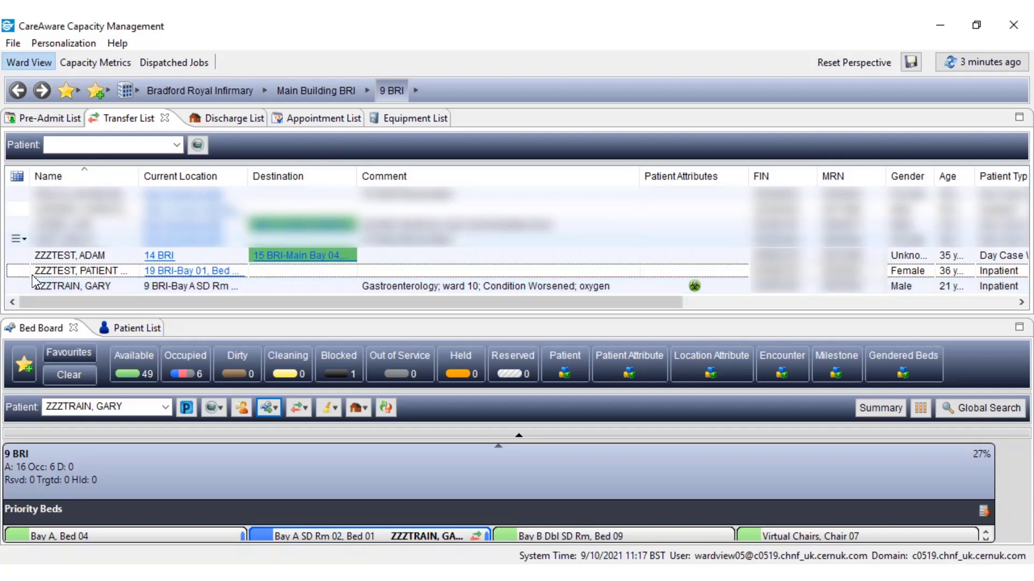
# Cancel the transfer request for the patient in 9 BRI Bay A SD Rm 02 with the reason Patient Refused.
pyautogui.click(15, 292)
pyautogui.click(16, 292)
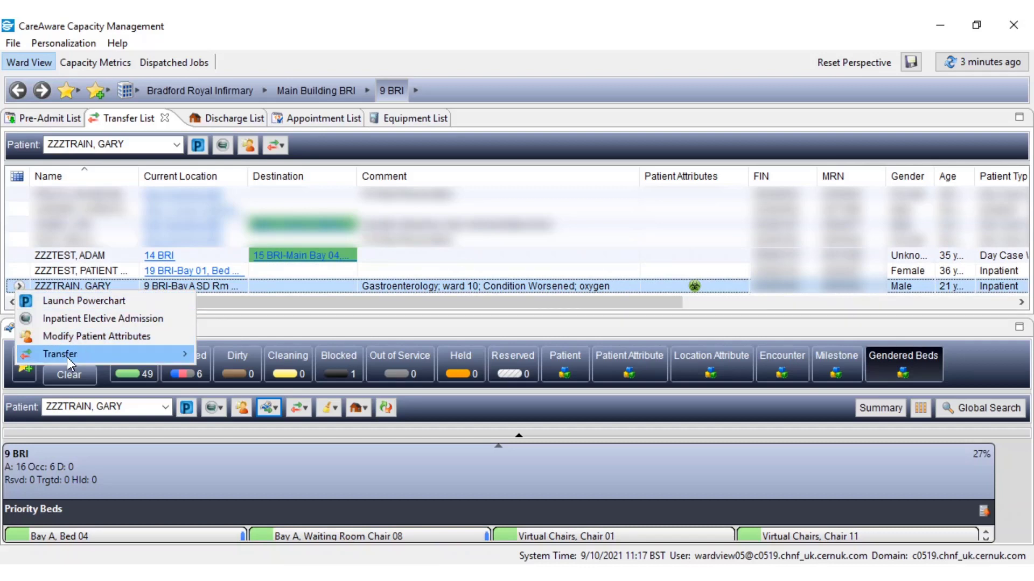
pyautogui.moveTo(70, 356)
pyautogui.click(237, 354)
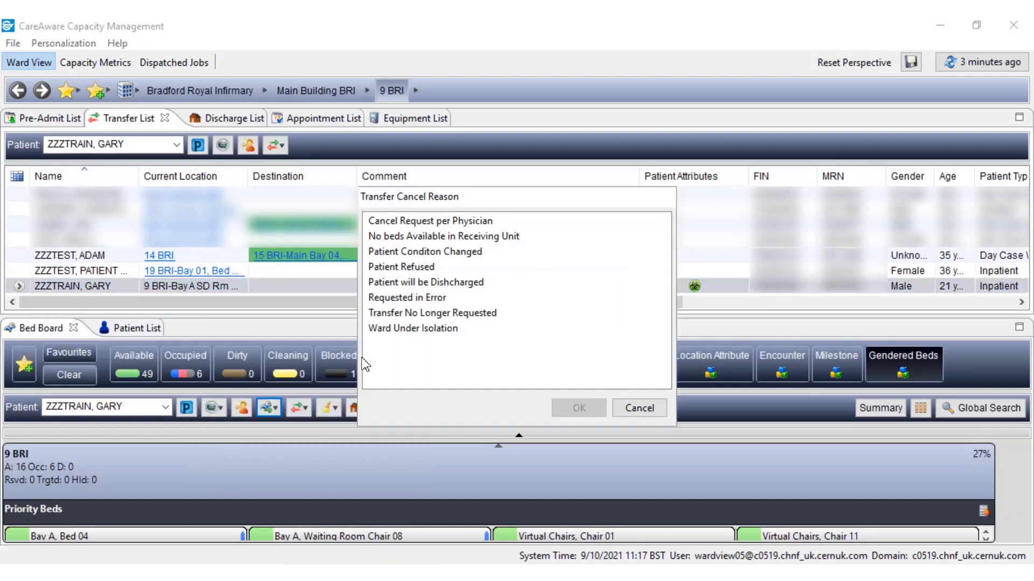
pyautogui.click(421, 268)
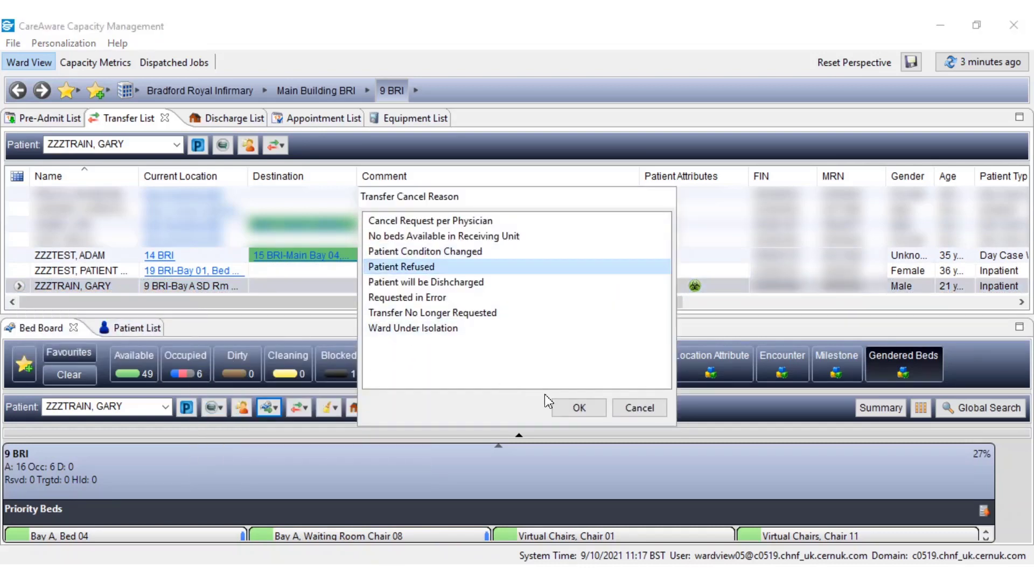
pyautogui.click(579, 408)
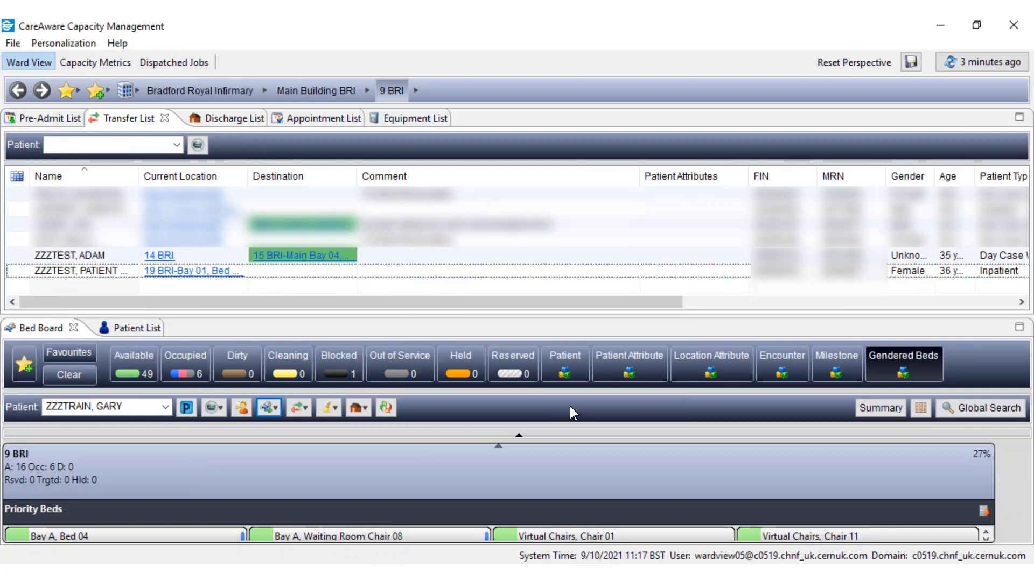
# Clear the Bed Board filters and select the patient in Bay A SD Rm 02, Bed 01.
pyautogui.click(63, 376)
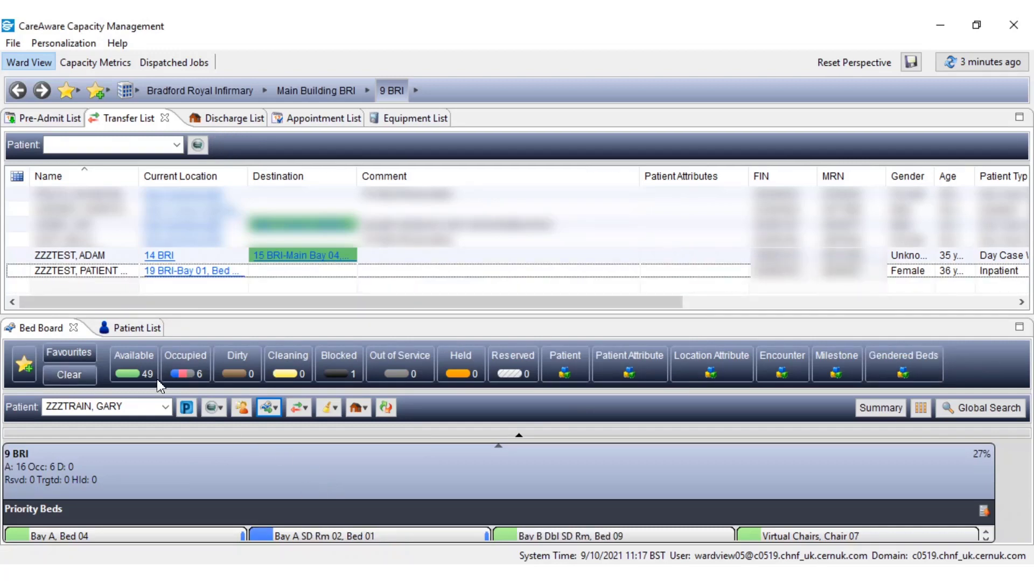
pyautogui.click(370, 537)
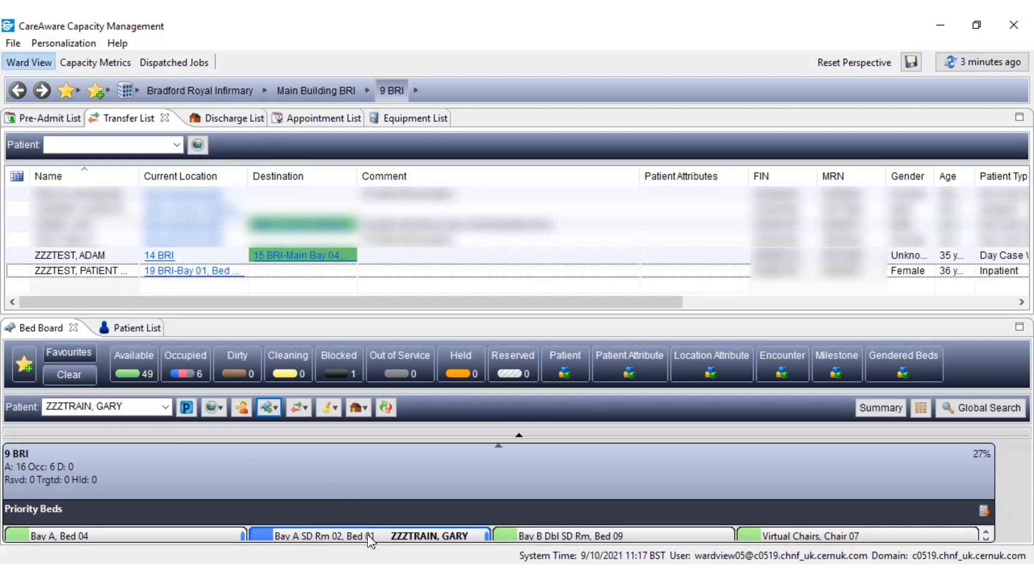
# Request a transfer for the patient in Bay A SD Rm 02, Bed 01 with transport mode Chair and transport details "oxygen".
pyautogui.moveTo(663, 316); pyautogui.dragTo(657, 261)
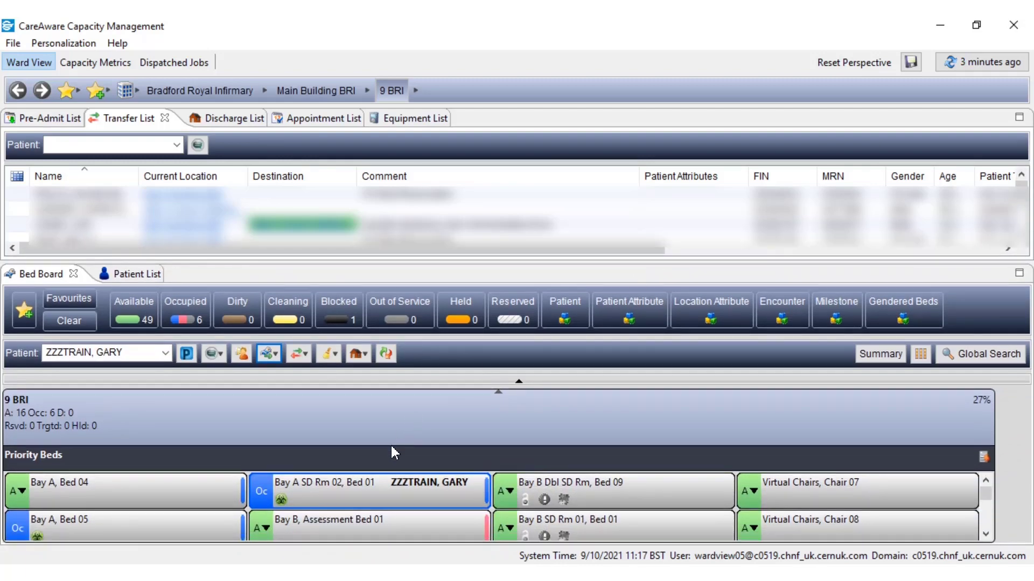
pyautogui.click(302, 360)
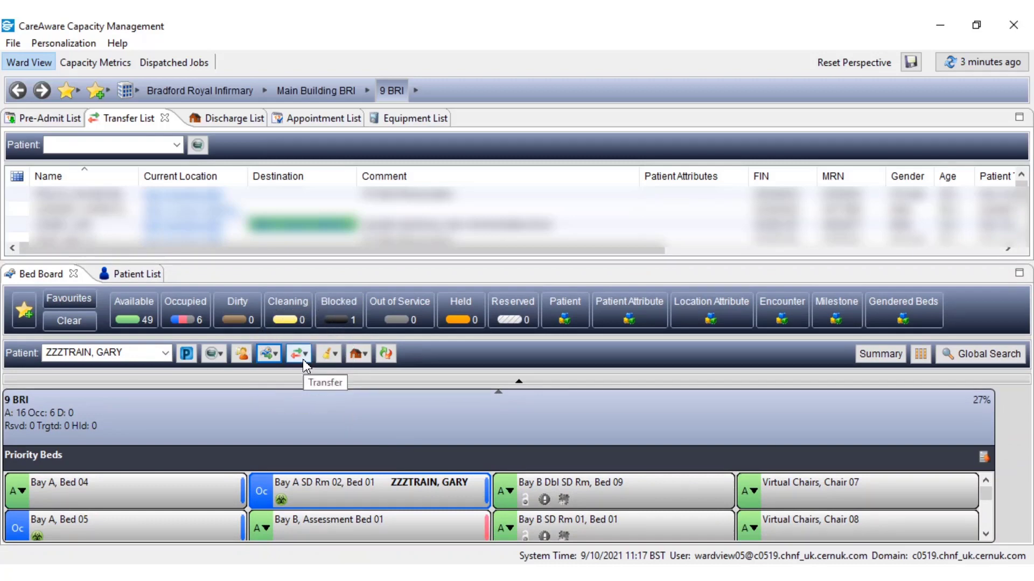
pyautogui.click(347, 368)
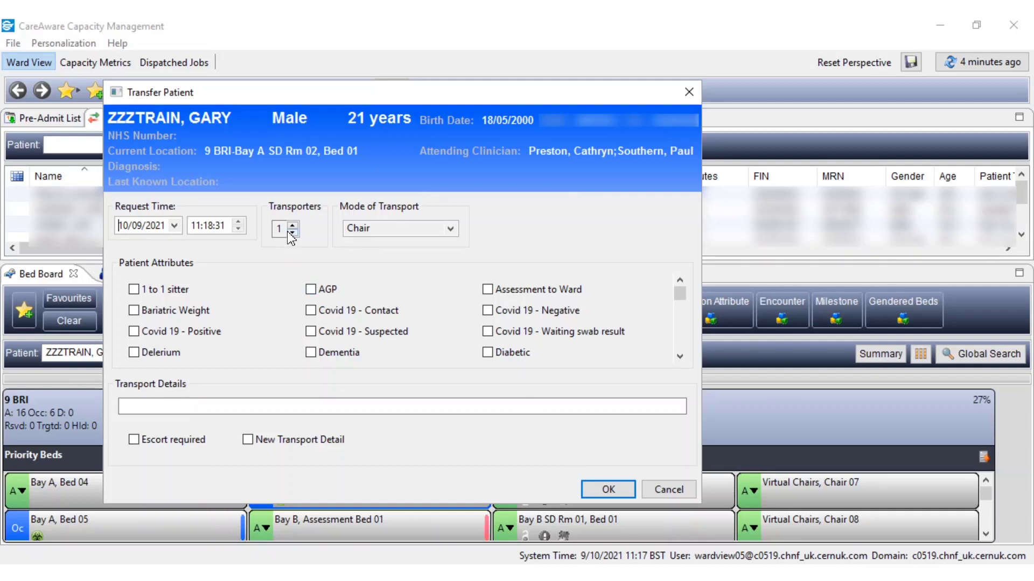
pyautogui.click(435, 228)
pyautogui.click(487, 231)
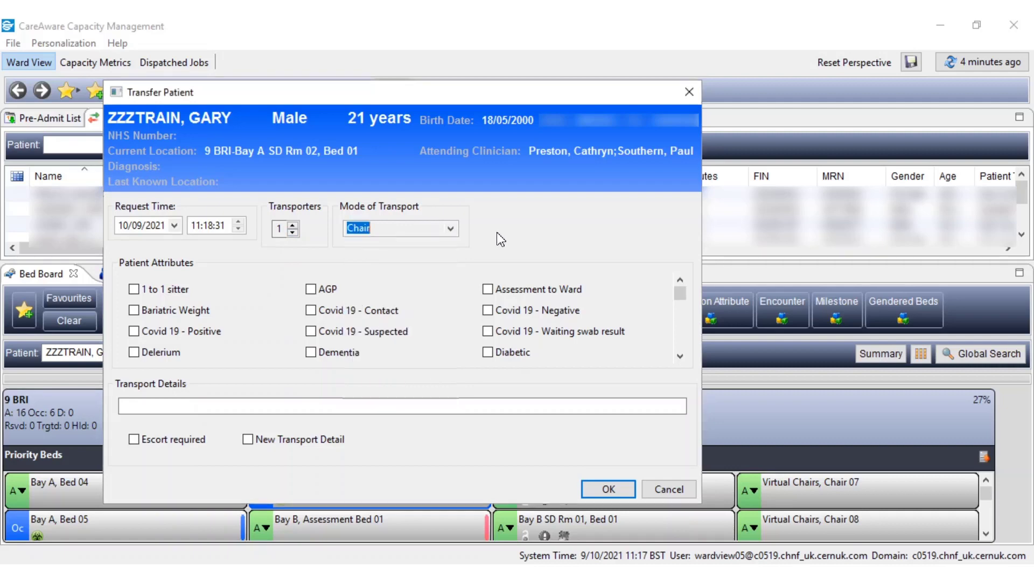
pyautogui.click(189, 408)
pyautogui.write('oxygen')
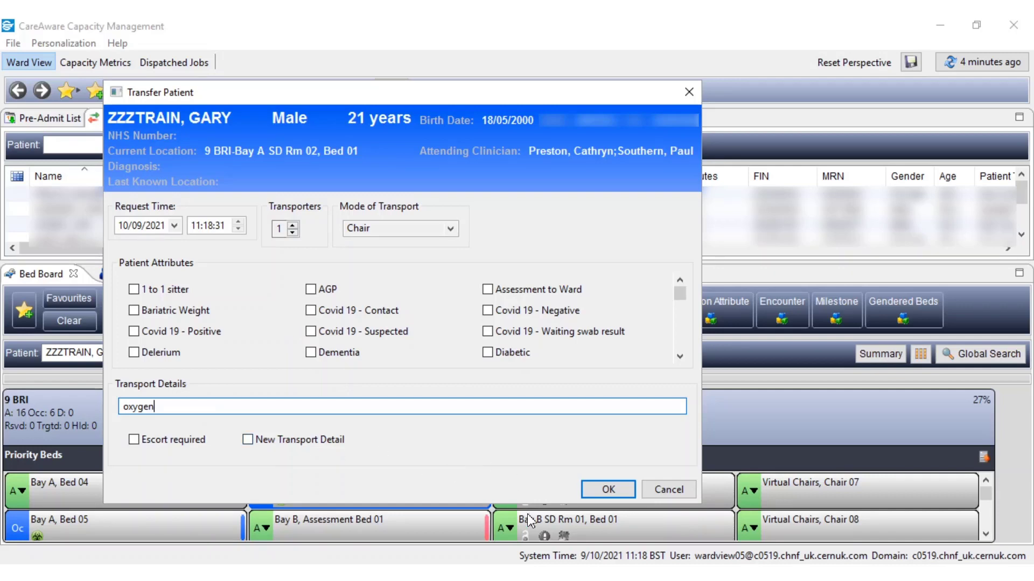
pyautogui.click(608, 490)
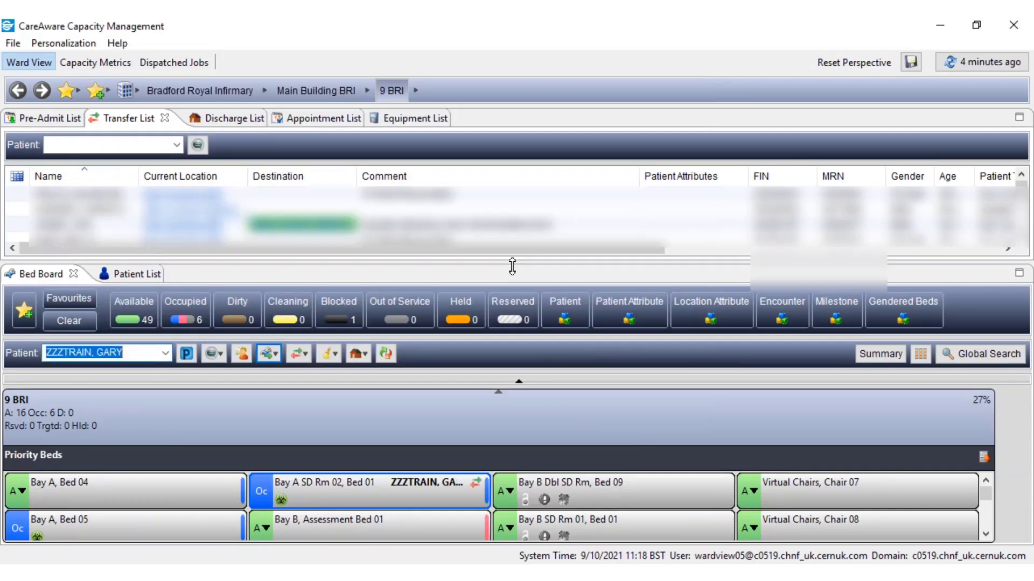
# Enlarge the Transfer List and add the comment "ward 10 condition worsened already in wheelchair oxygen gastroenterology" to the patient's transfer request.
pyautogui.moveTo(511, 264); pyautogui.dragTo(506, 355)
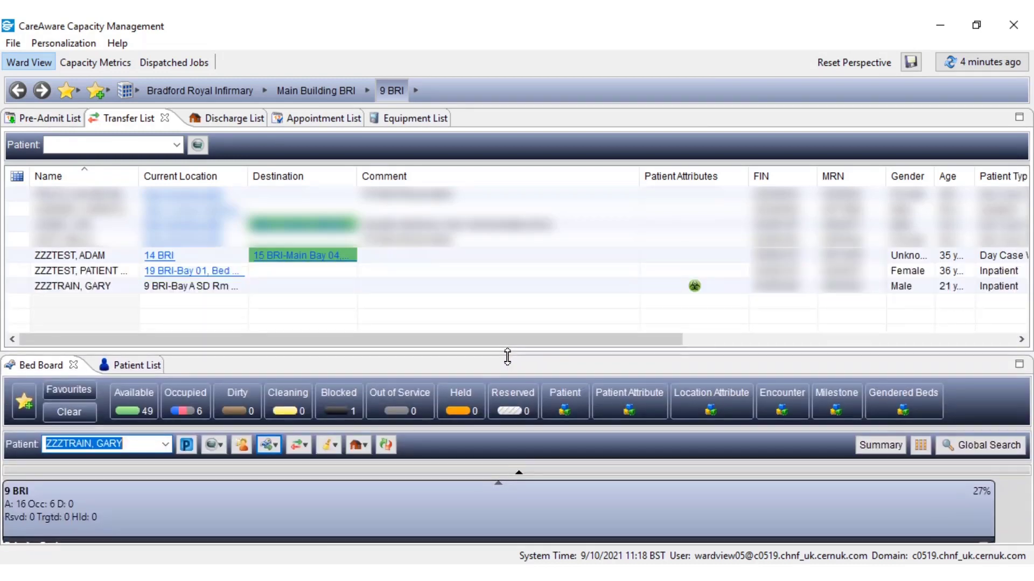
pyautogui.click(419, 297)
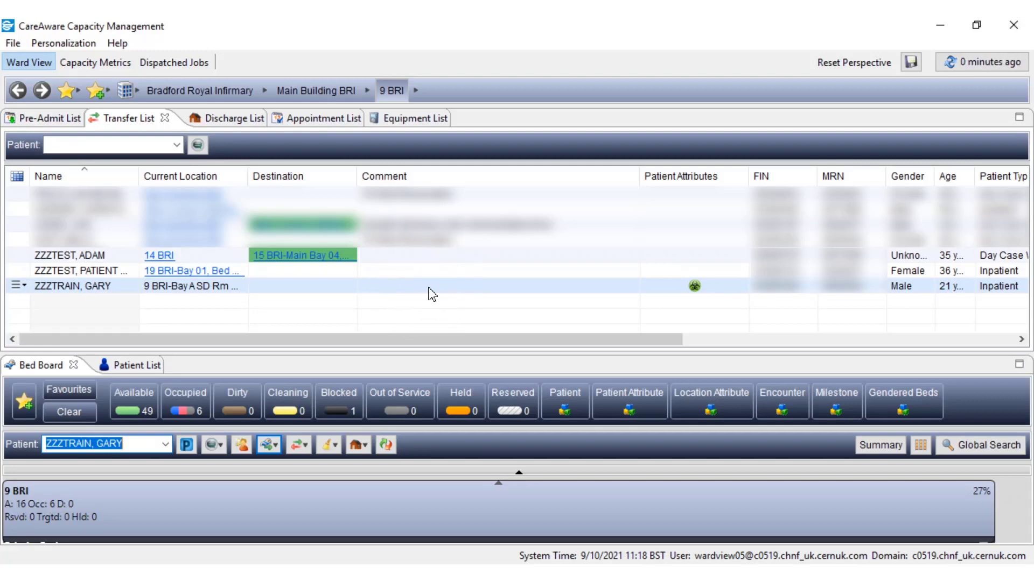
pyautogui.click(430, 287)
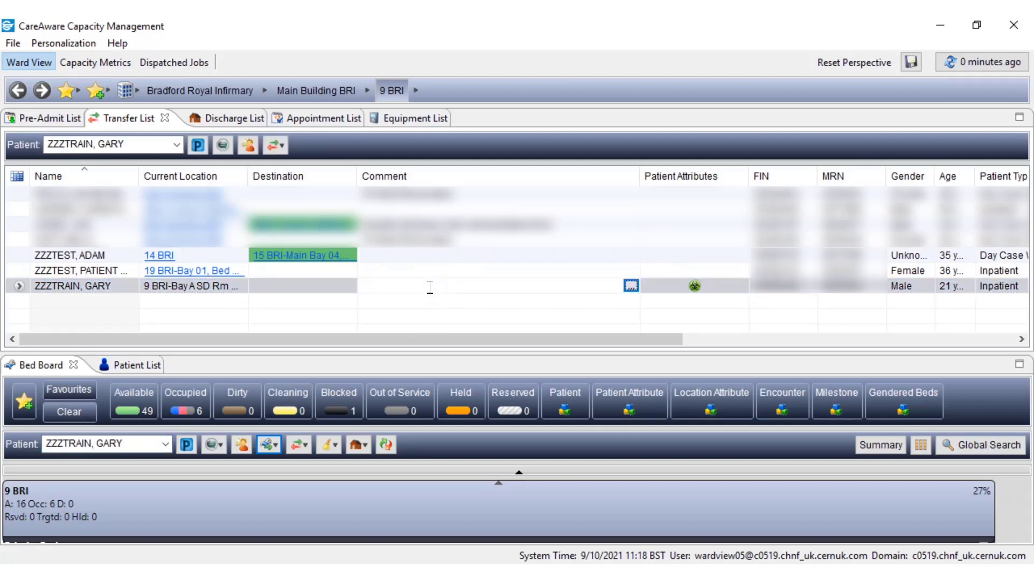
pyautogui.click(385, 285)
pyautogui.click(385, 286)
pyautogui.click(631, 286)
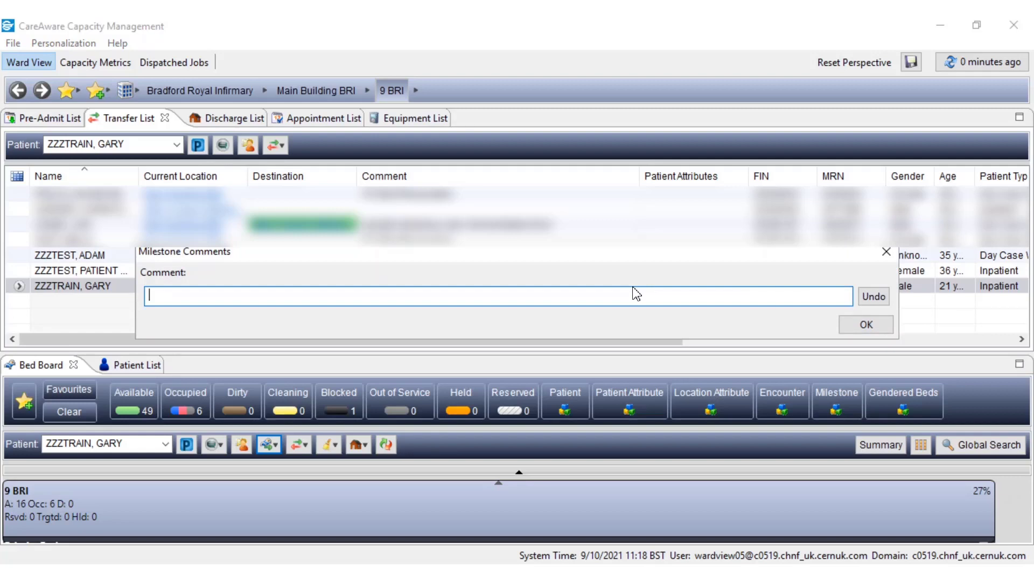
pyautogui.write('ward 10 condition worsened')
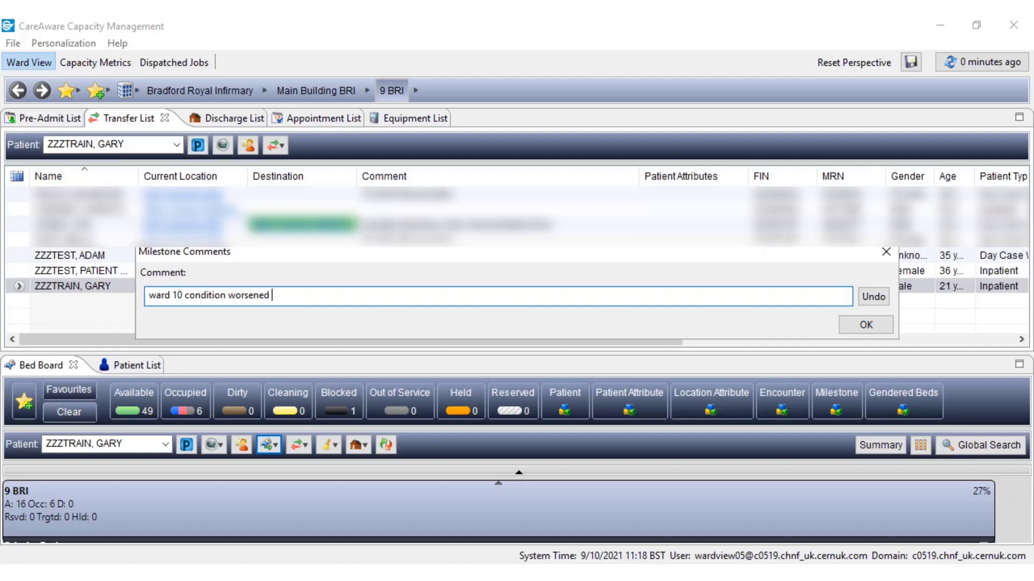
pyautogui.write(' already in wheelchair')
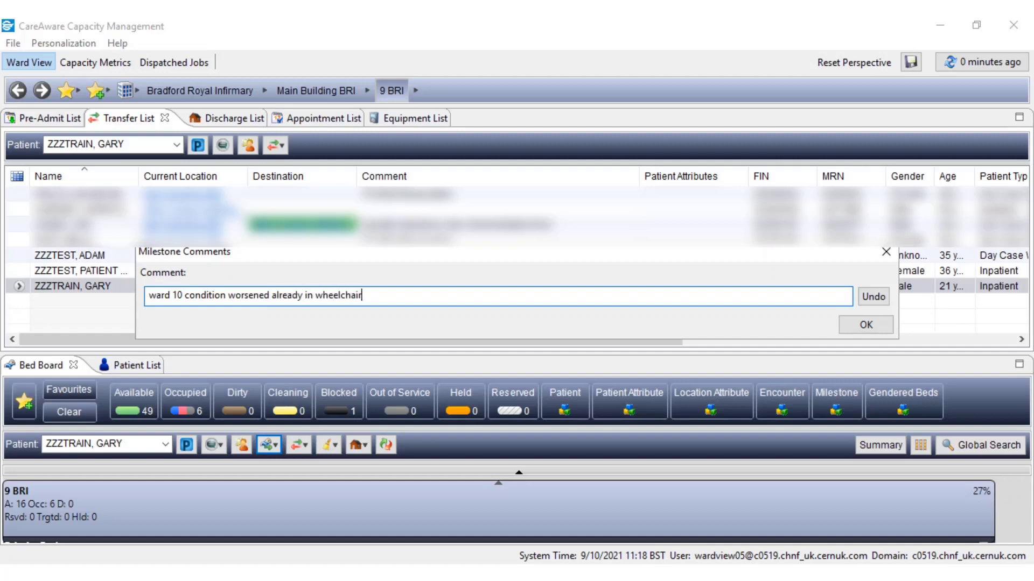
pyautogui.write(' oxygen gastroenterology')
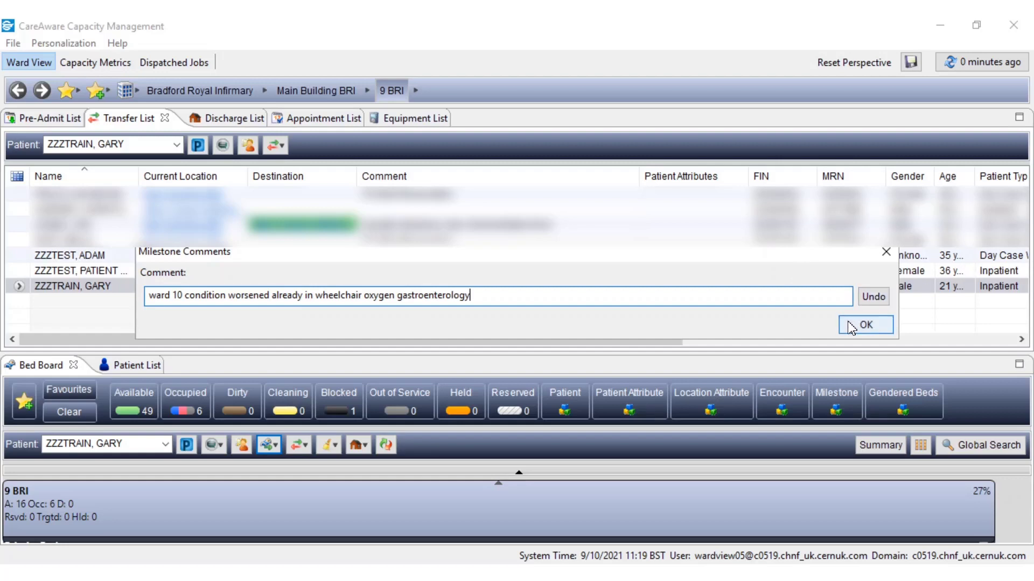
pyautogui.click(864, 325)
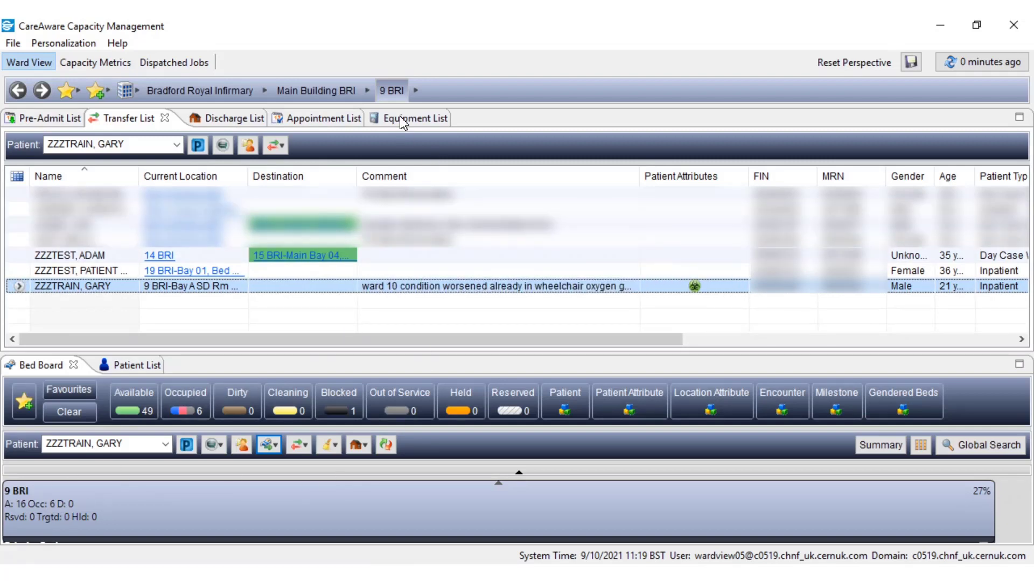
# Switch the location to ward 10 BRI and maximize its Bed Board to review the available beds.
pyautogui.click(368, 90)
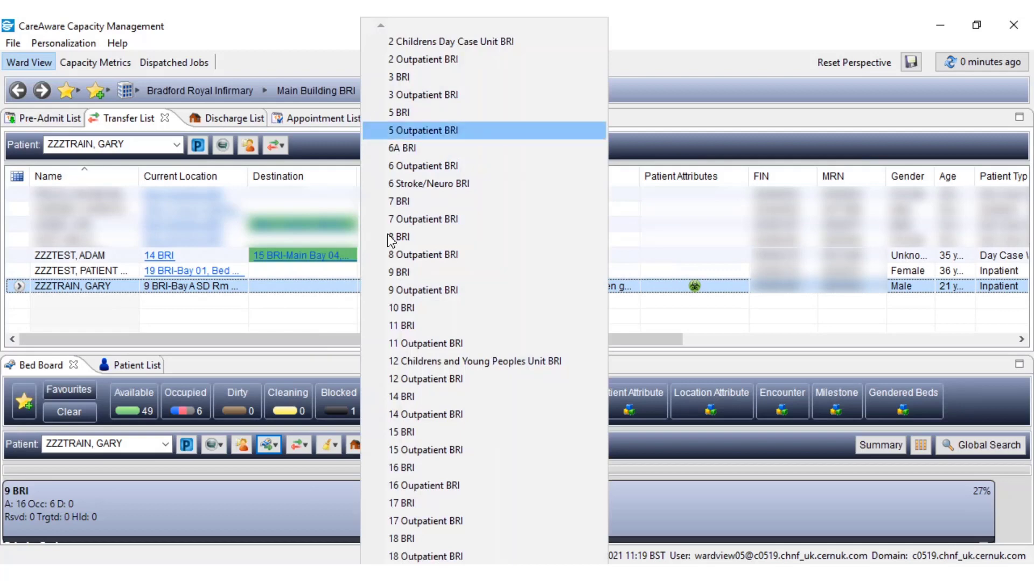
pyautogui.click(395, 307)
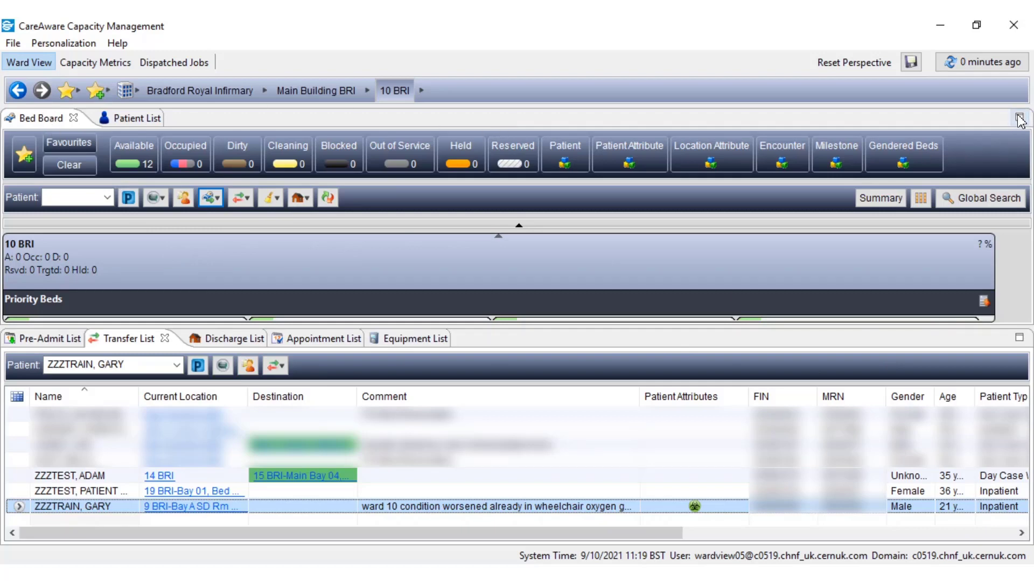
pyautogui.click(1019, 117)
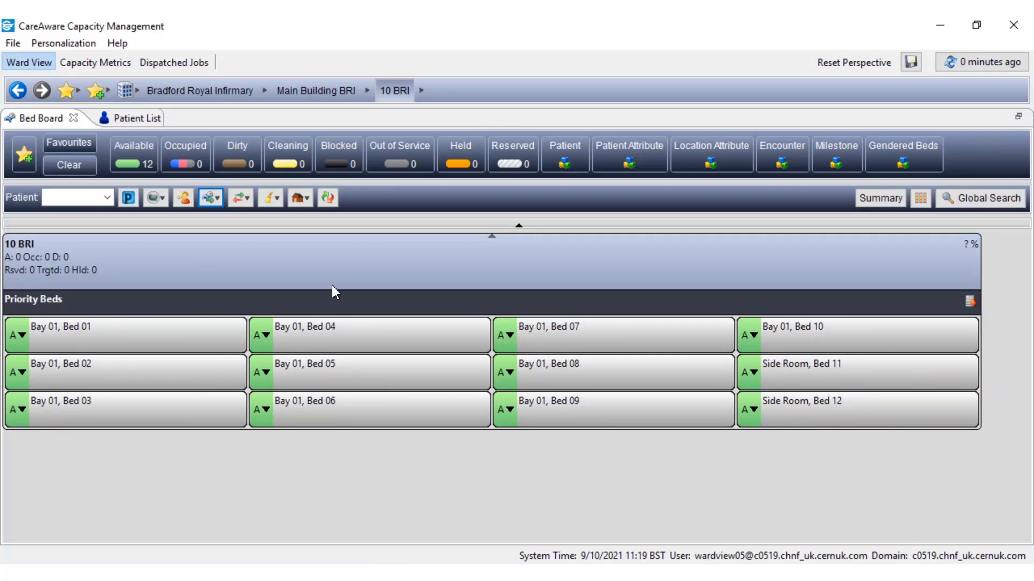
pyautogui.click(368, 92)
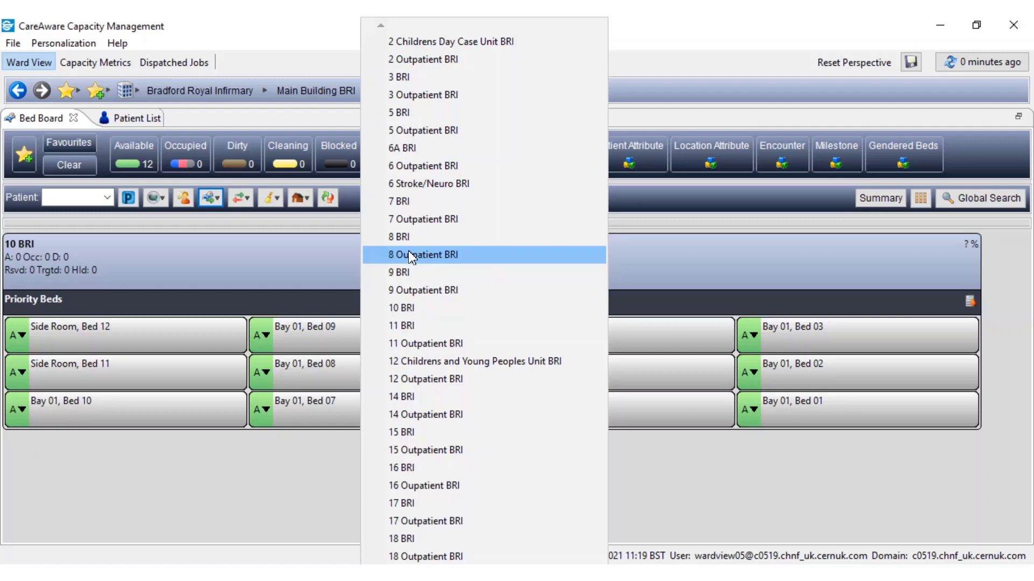
pyautogui.click(816, 475)
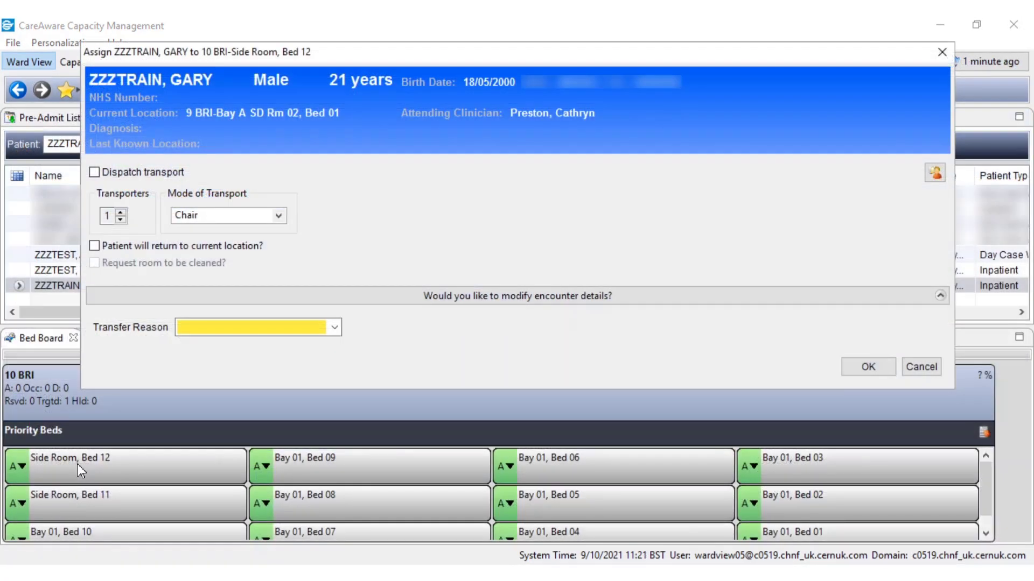
# Assign the patient to 10 BRI Side Room, Bed 12 with transport dispatched and reason Condition Worsened, and submit the transport request without a return.
pyautogui.click(95, 175)
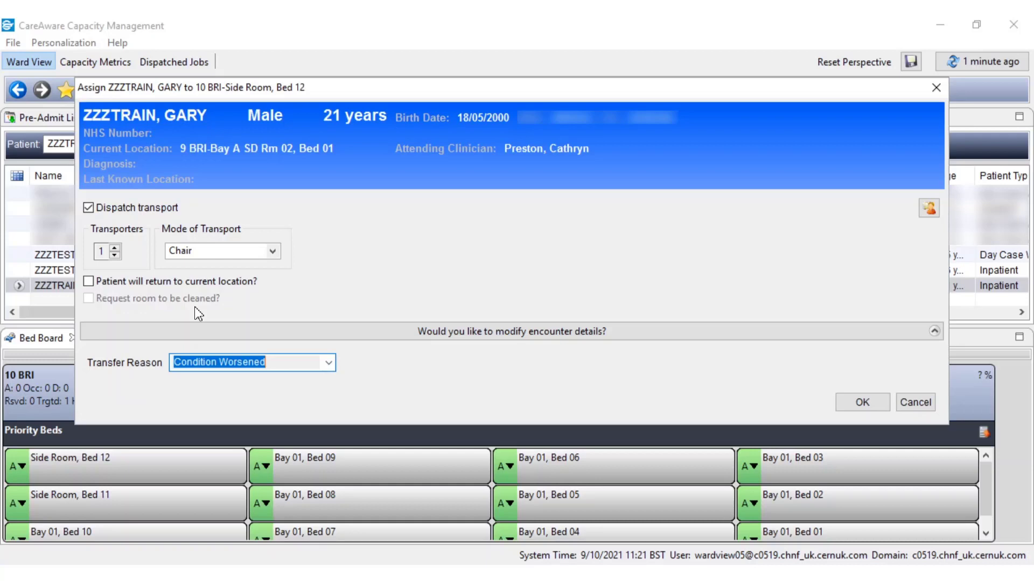
pyautogui.click(88, 282)
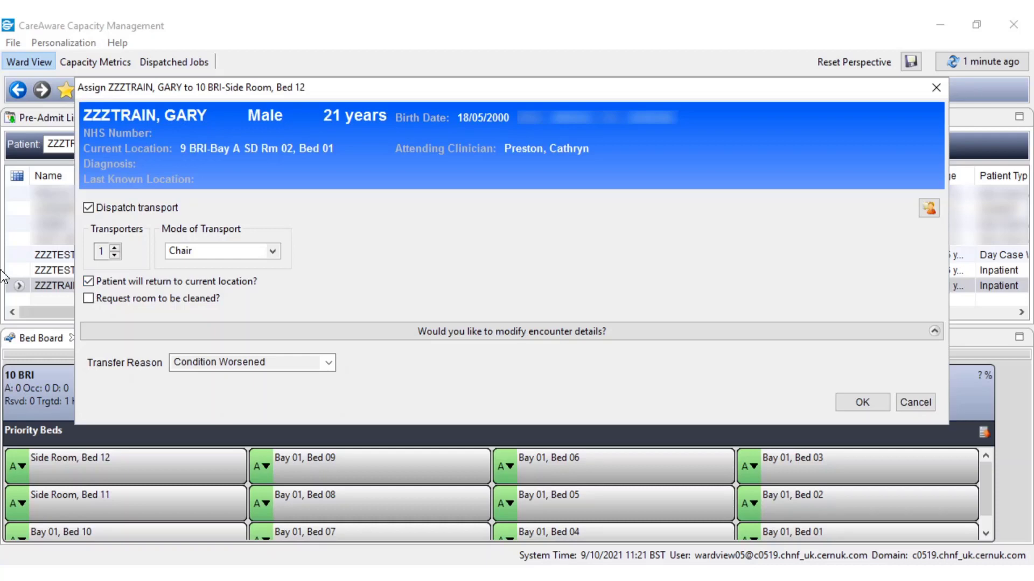
pyautogui.click(88, 281)
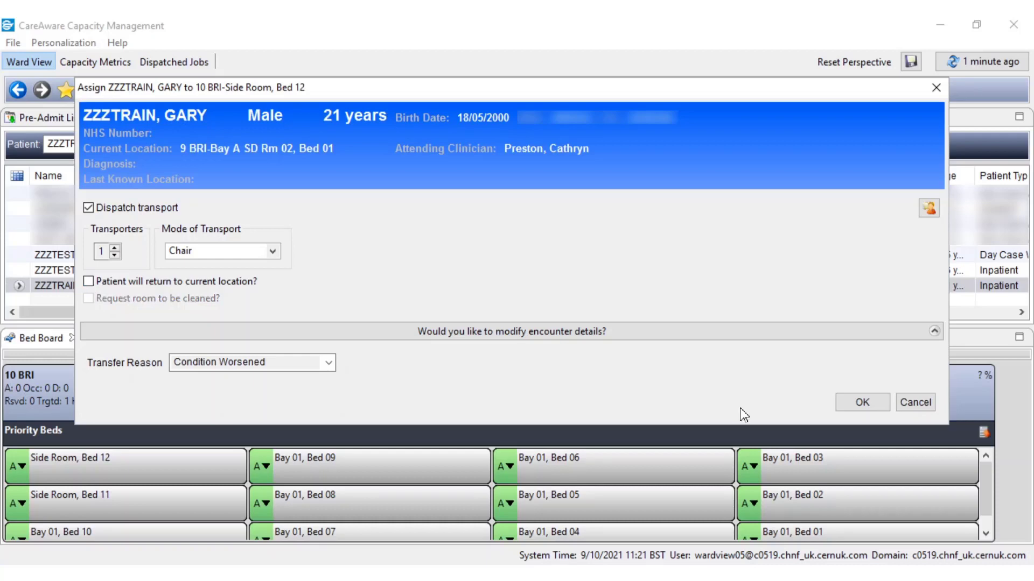
pyautogui.click(868, 402)
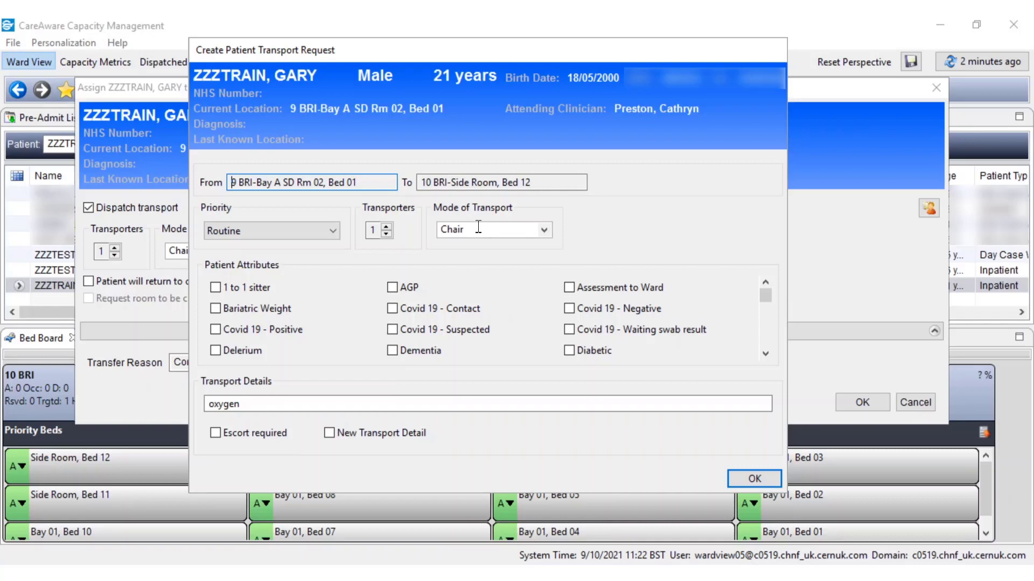
pyautogui.moveTo(242, 405); pyautogui.dragTo(208, 405)
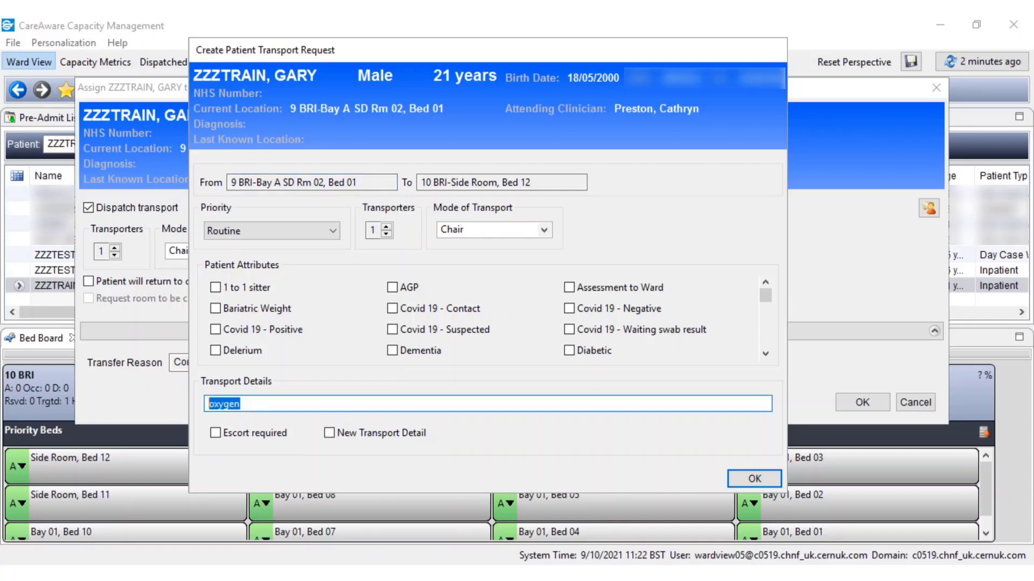
pyautogui.click(756, 478)
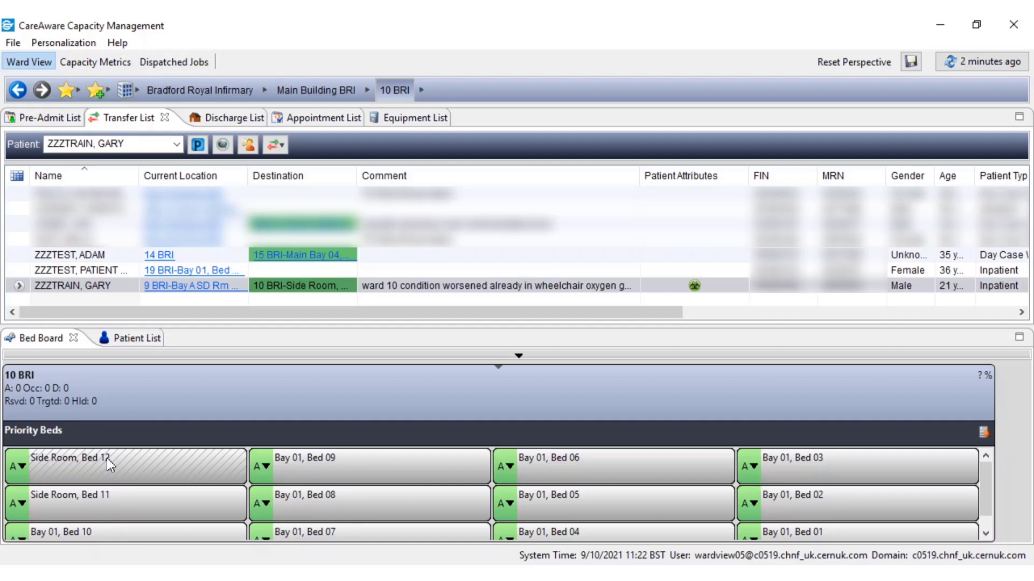
# Complete the transfer of the patient assigned to 10 BRI Side Room, Bed 12 from the Transfer List.
pyautogui.click(21, 281)
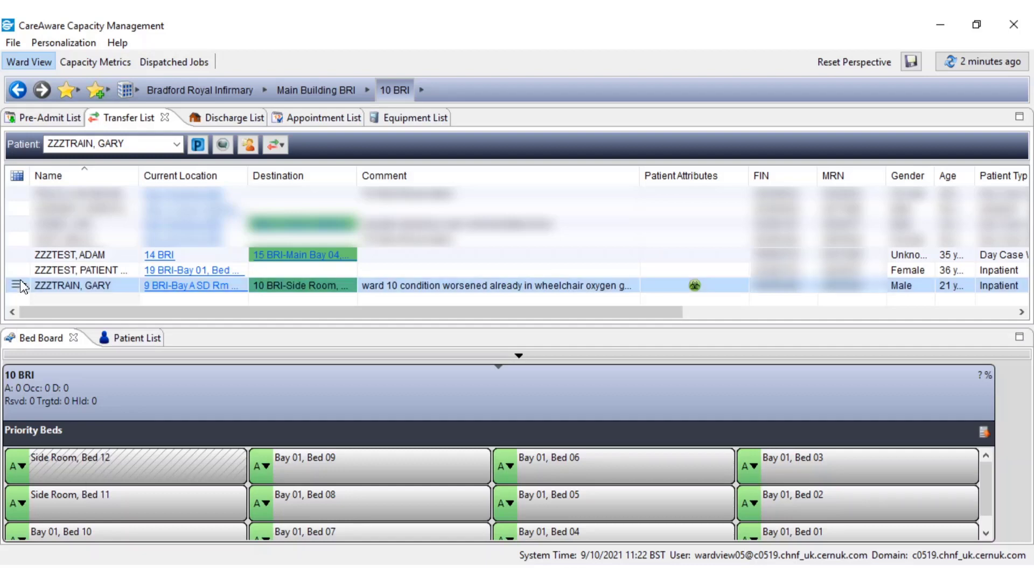
pyautogui.rightClick(21, 285)
pyautogui.moveTo(95, 347)
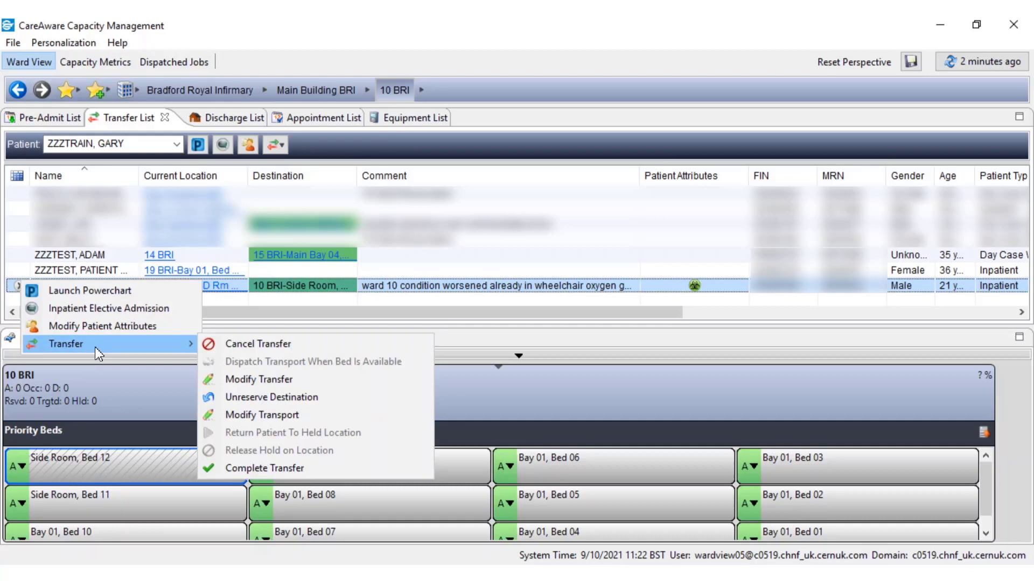
pyautogui.click(256, 468)
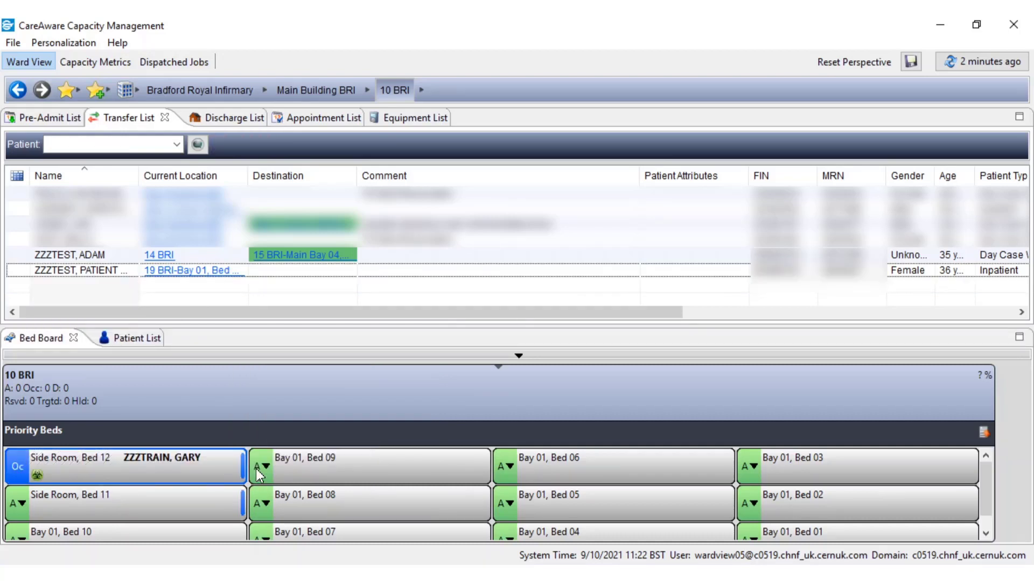